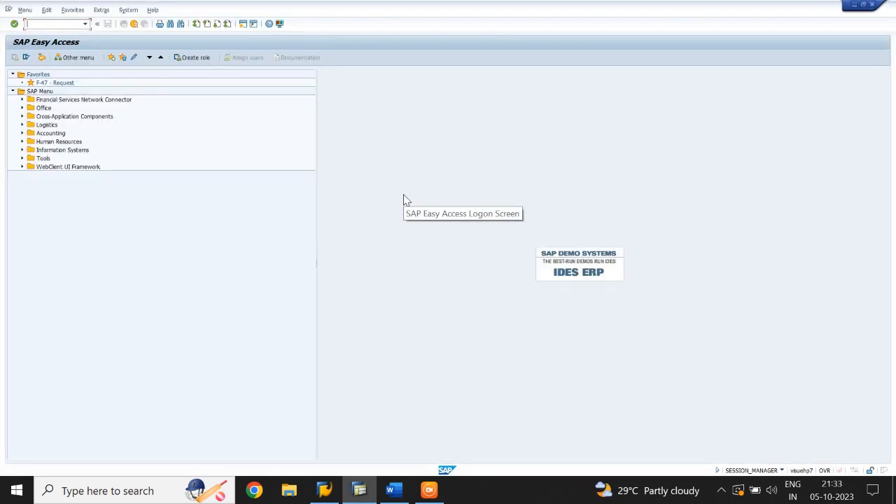
# Open transaction OB07 and start new entries for currency translation exchange rate types.
pyautogui.write('O')
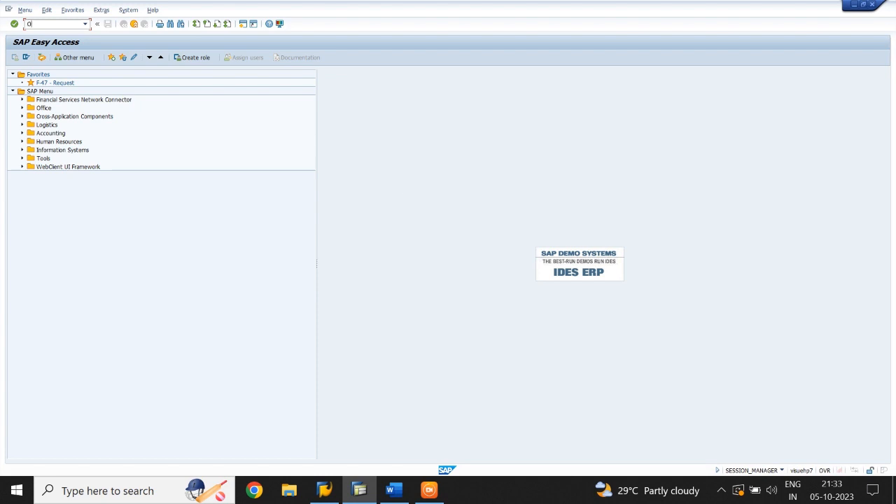
pyautogui.write('B07')
pyautogui.press('Return')
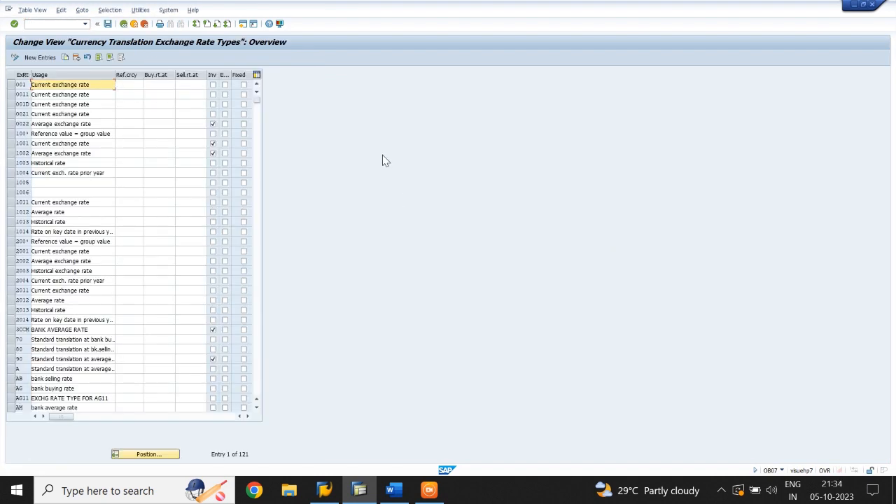
pyautogui.click(38, 59)
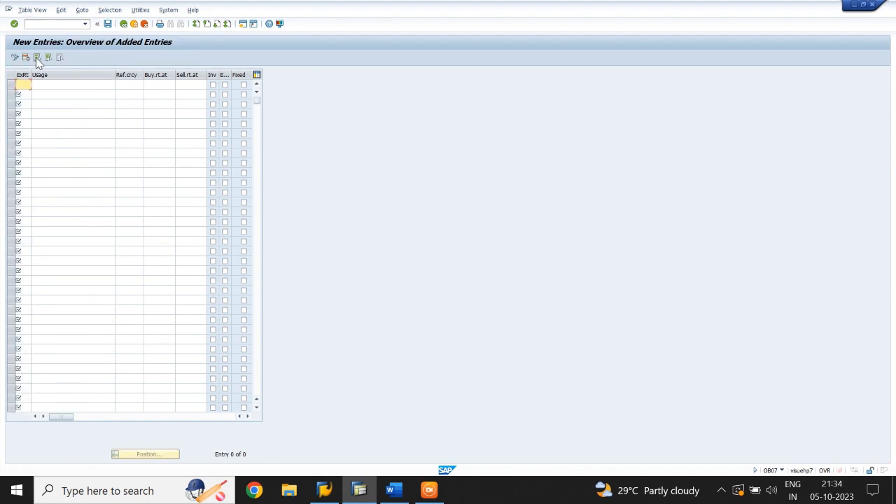
# Enter exchange rate type TIMG with the usage BANK BUYING RATE in the first row.
pyautogui.write('TIMG')
pyautogui.press('Tab')
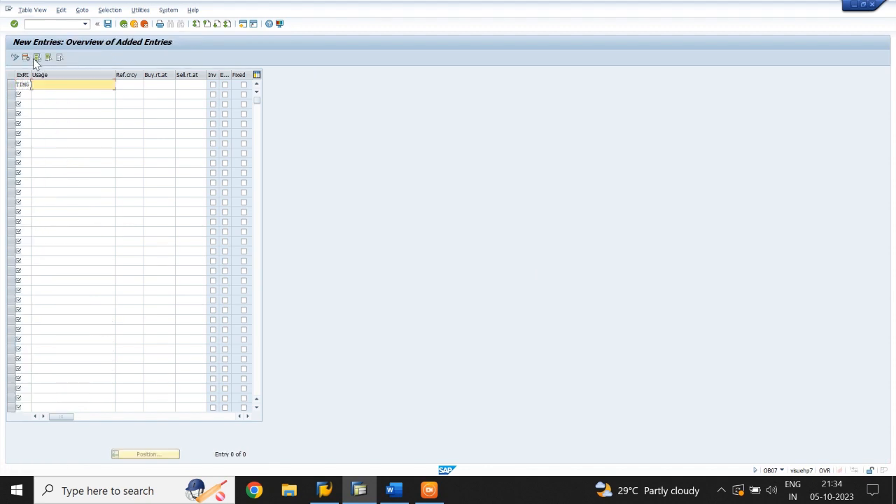
pyautogui.press('space')
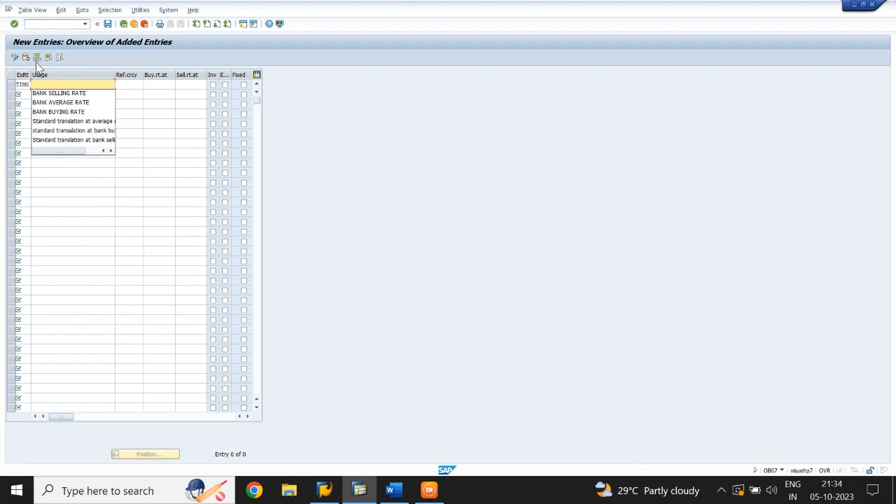
pyautogui.click(62, 114)
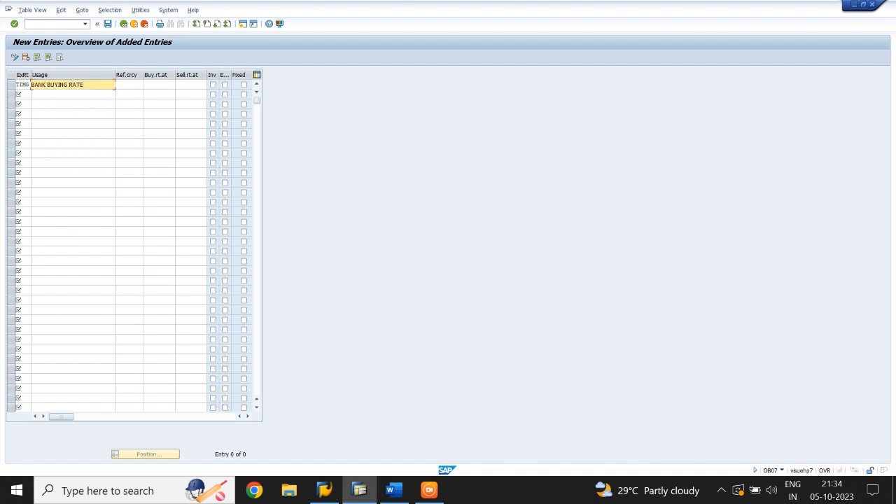
# Add exchange rate type TIMB with the usage BANK SELLING RATE in the second row.
pyautogui.click(23, 95)
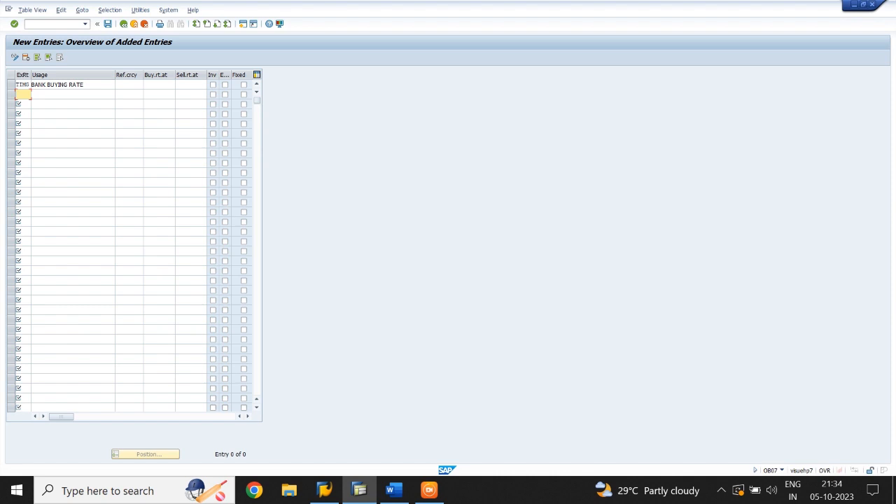
pyautogui.write('TIMB')
pyautogui.click(70, 94)
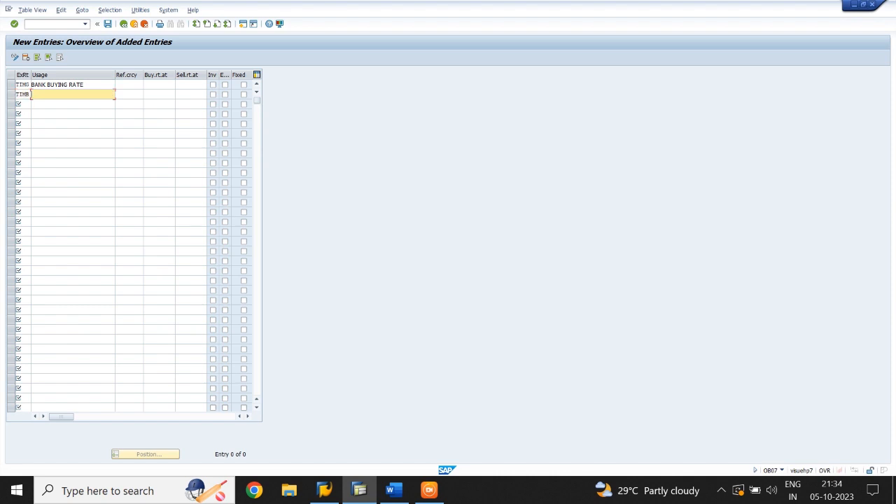
pyautogui.click(59, 103)
# Add exchange rate type TIMM with the usage BANK AVERAGE RATE in the third row.
pyautogui.click(23, 103)
pyautogui.write('TIM')
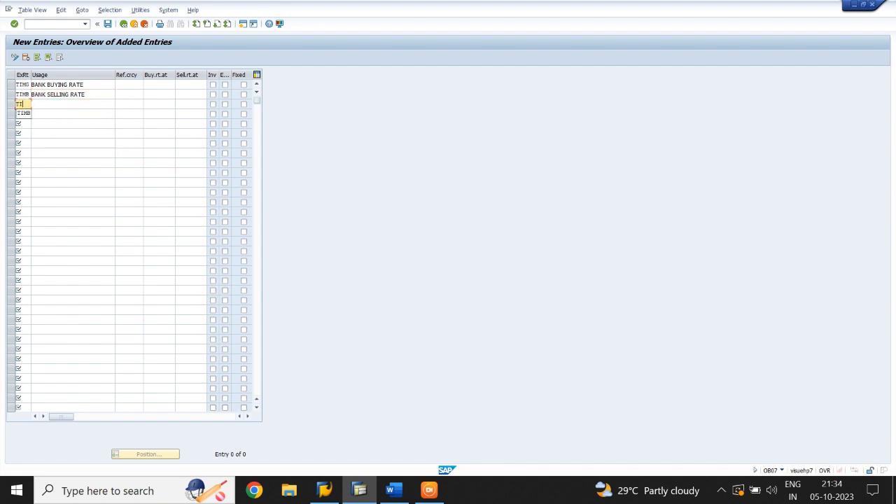
pyautogui.write('B')
pyautogui.click(32, 104)
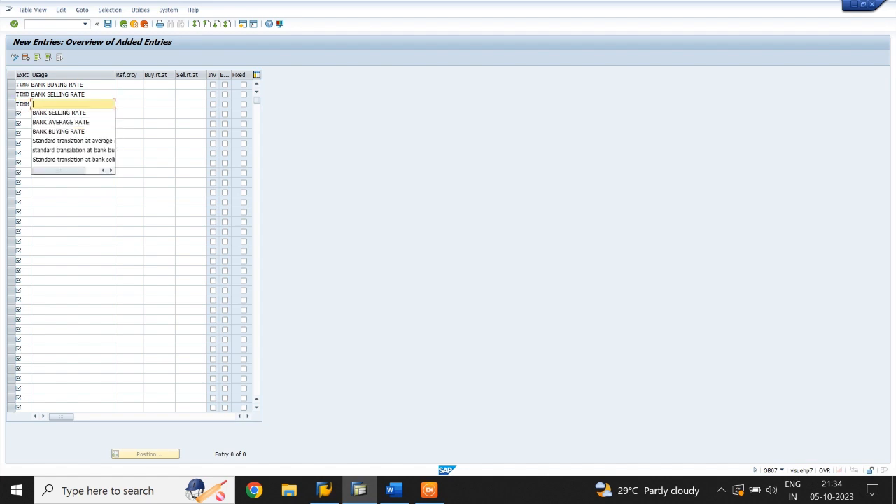
pyautogui.press('Down')
pyautogui.press('Down')
pyautogui.press('Return')
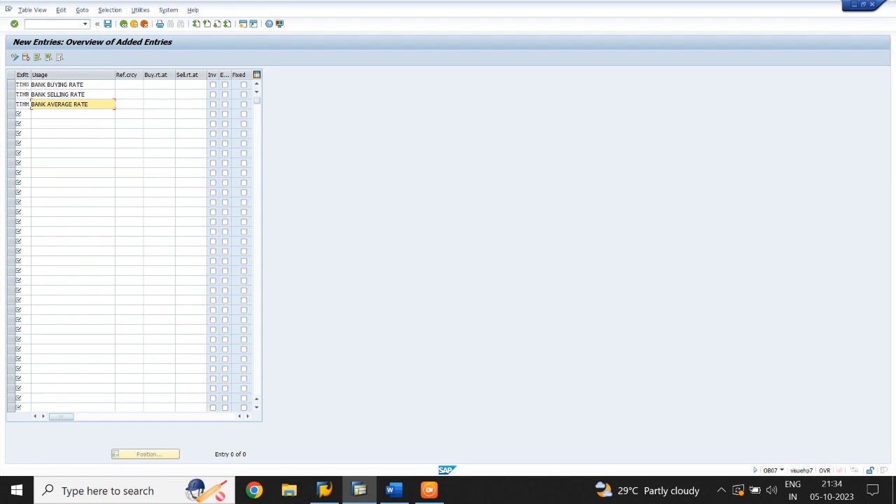
# Enable the Inv option for TIMM and save the new exchange rate types to the TIME CO LTD customizing request.
pyautogui.click(213, 105)
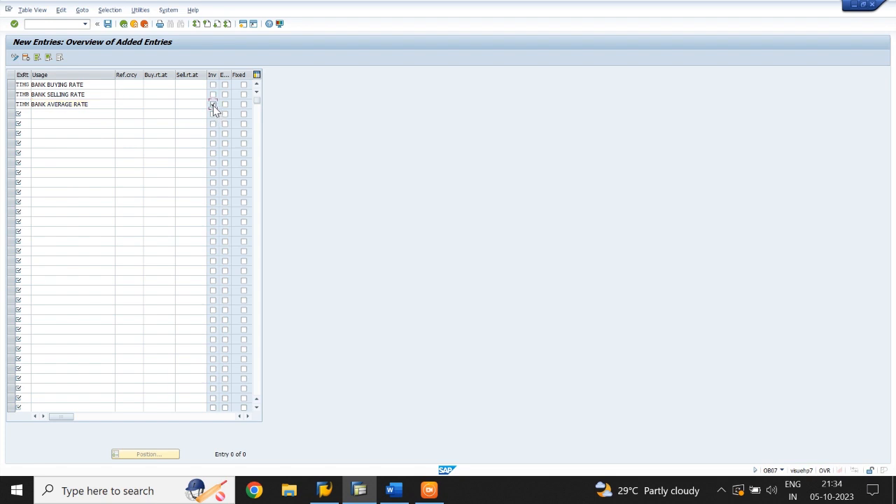
pyautogui.click(213, 105)
pyautogui.click(109, 26)
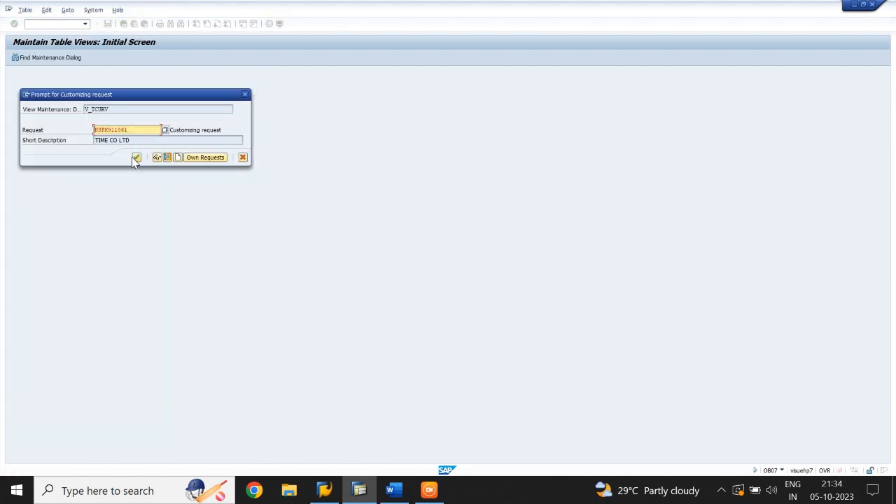
pyautogui.click(137, 159)
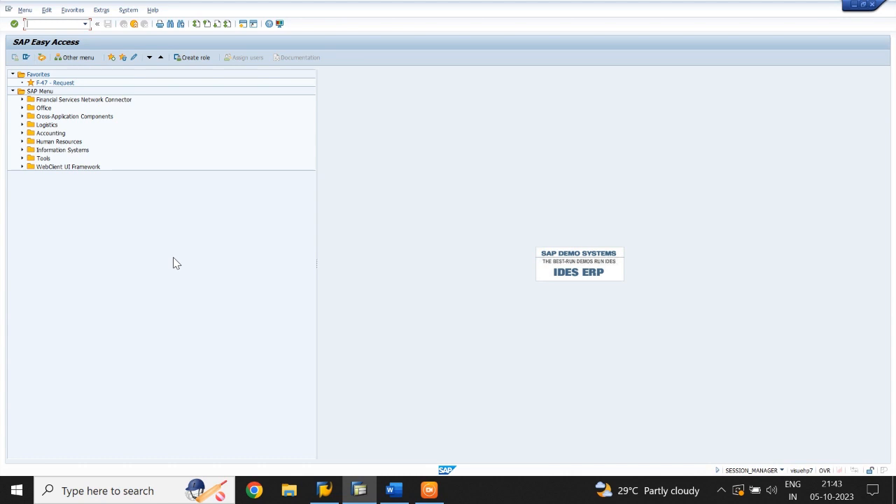
# Open transaction OBBS, accept the translation factors warning, and start new entries for currency translation ratios.
pyautogui.write('OBBS')
pyautogui.press('Return')
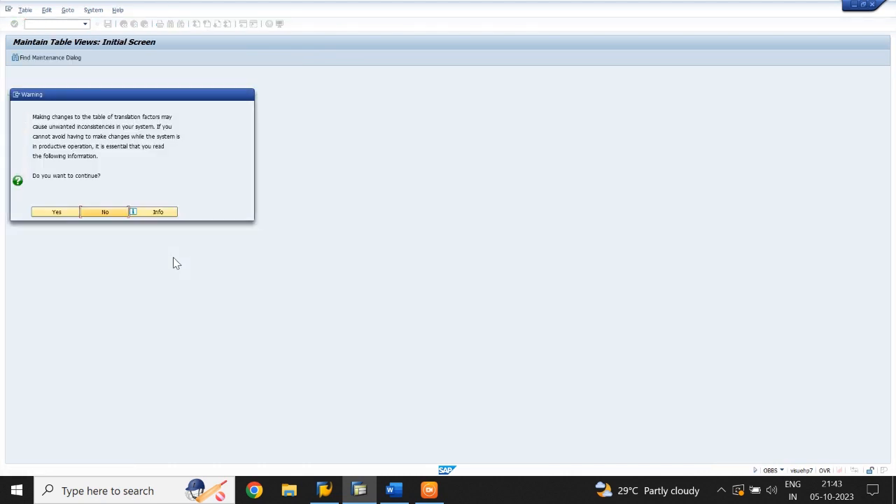
pyautogui.click(59, 214)
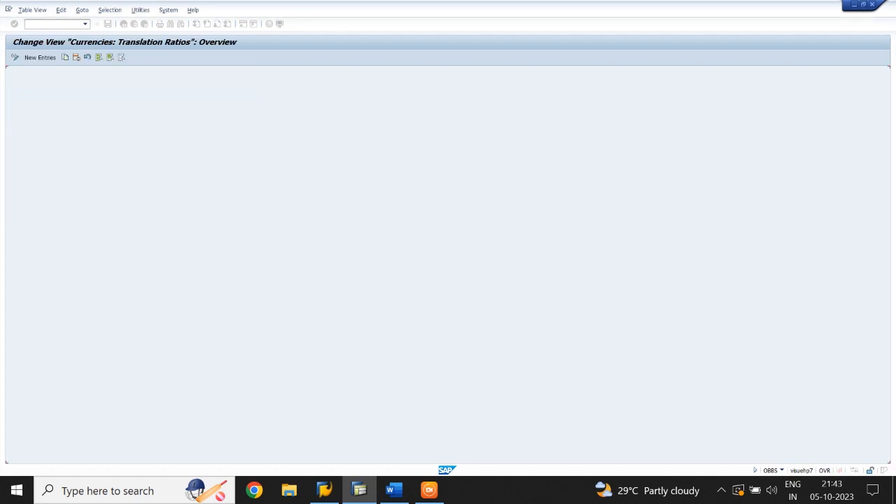
pyautogui.click(41, 57)
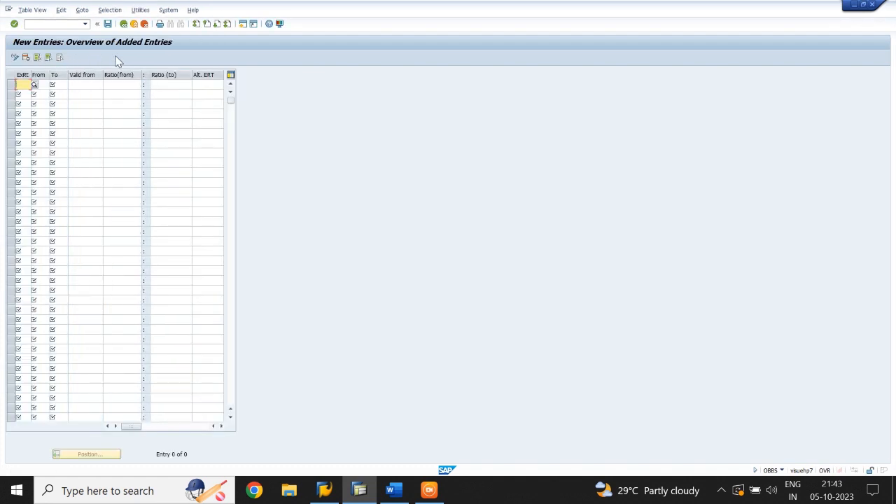
# Enter exchange rate type TIMG from USD to INR in the first translation ratio row.
pyautogui.write('TIMG')
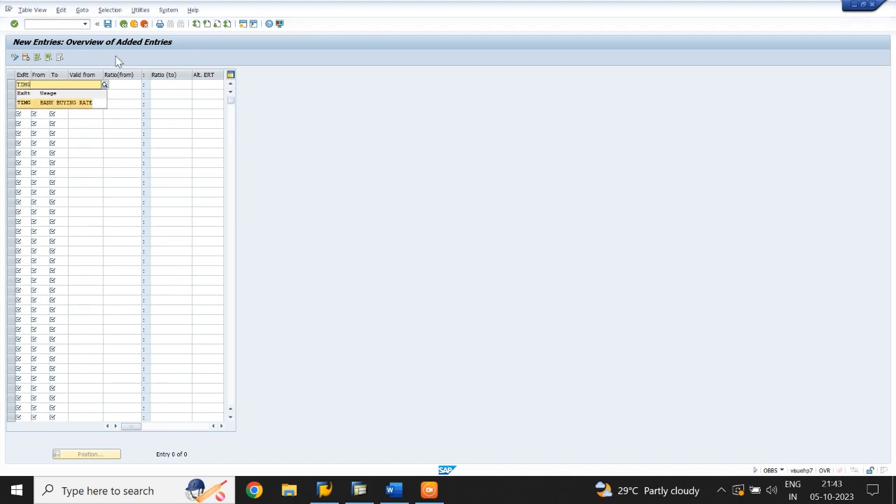
pyautogui.press('Tab')
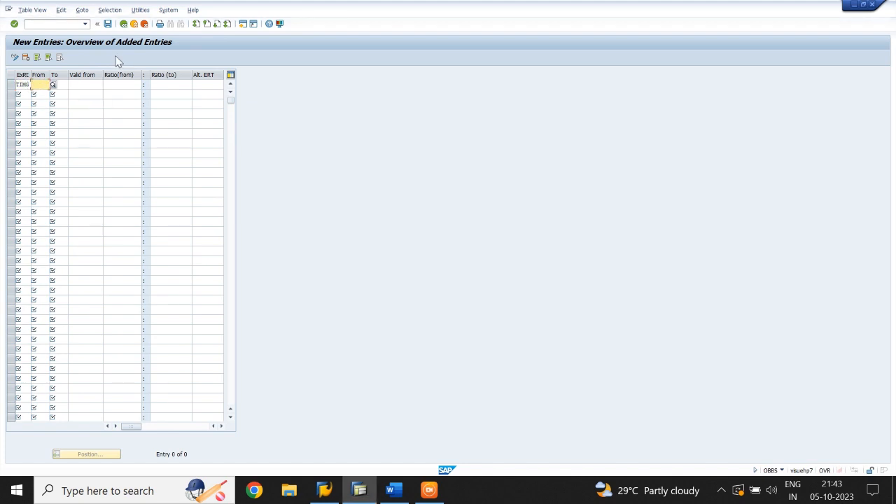
pyautogui.write('USD')
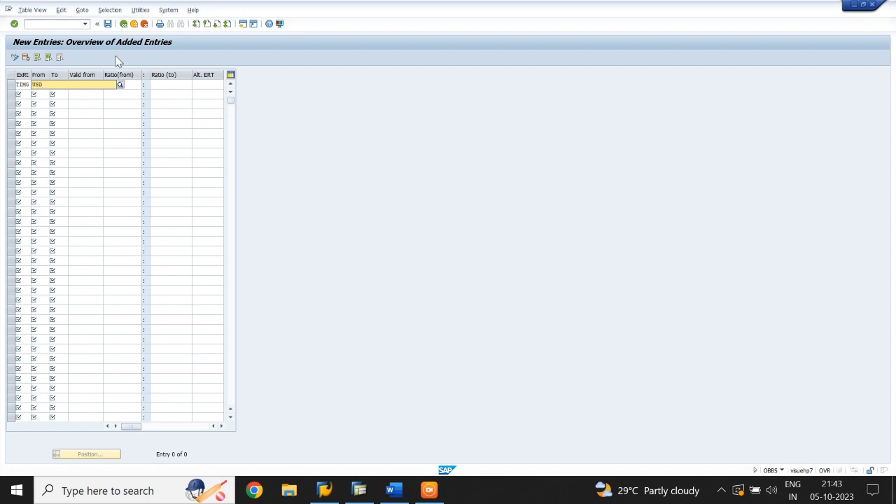
pyautogui.press('Tab')
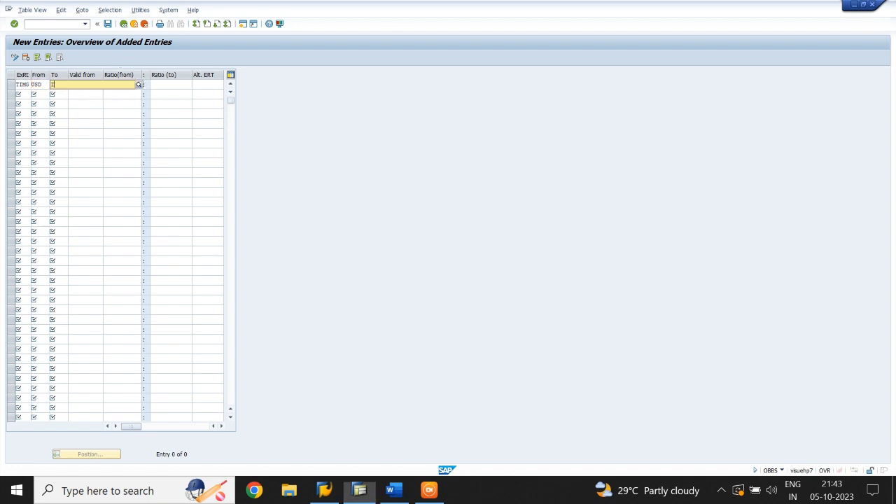
pyautogui.write('INR')
pyautogui.press('Down')
pyautogui.press('Return')
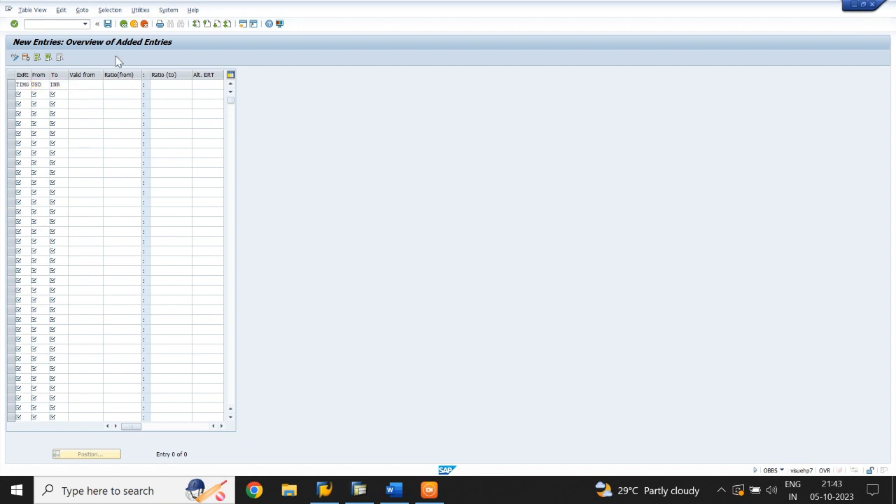
# Set the TIMG USD to INR row valid from 01.04.2023 with a 1:1 ratio.
pyautogui.press('Tab')
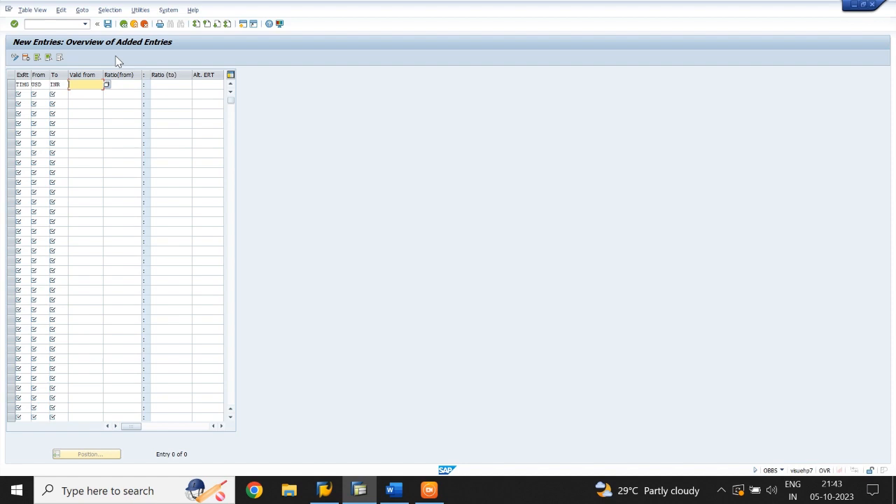
pyautogui.write('01.04.2023')
pyautogui.press('Tab')
pyautogui.press('Tab')
pyautogui.write('1')
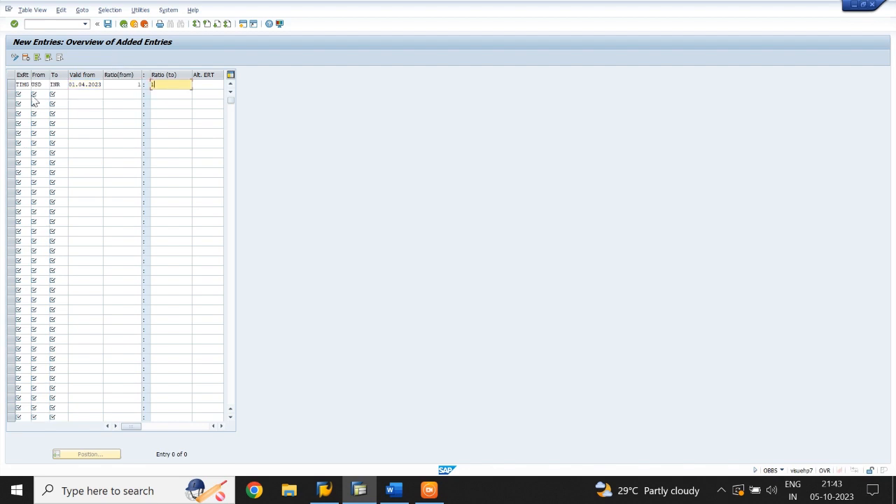
# Add a second translation ratio row for exchange rate type TIMG from GBP to INR.
pyautogui.click(24, 95)
pyautogui.write('TIMG')
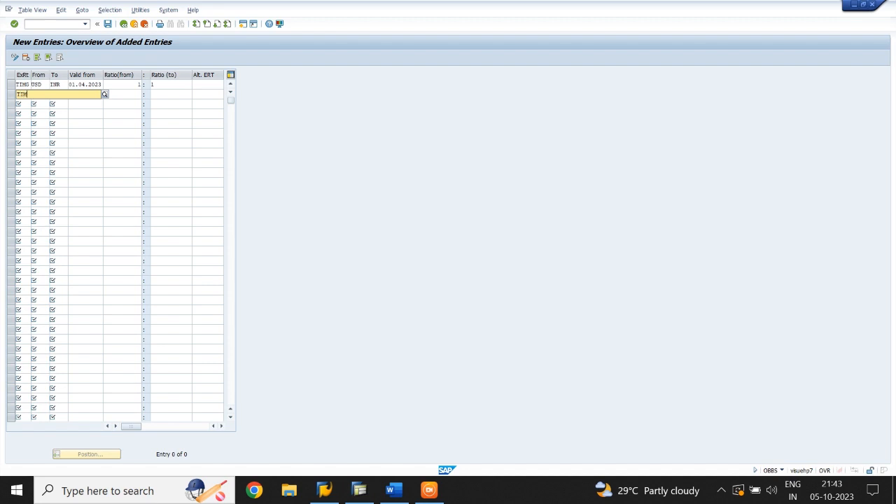
pyautogui.press('F4')
pyautogui.write('G')
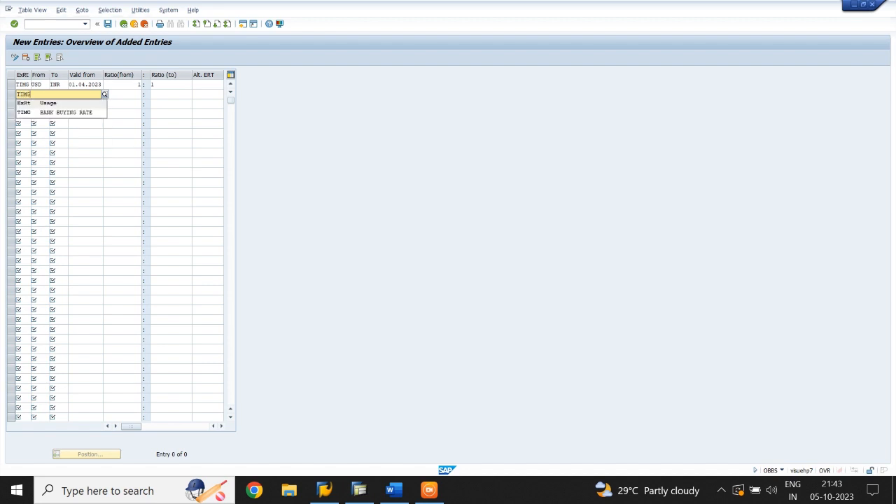
pyautogui.press('Tab')
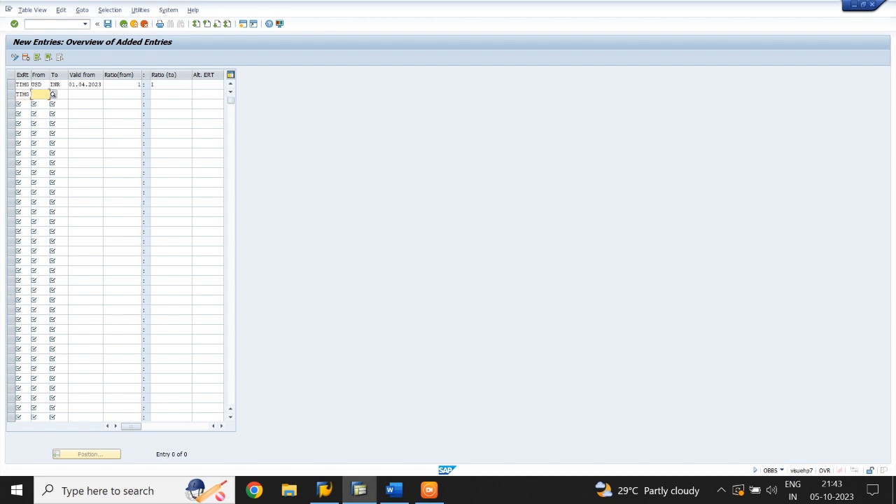
pyautogui.write('GBP')
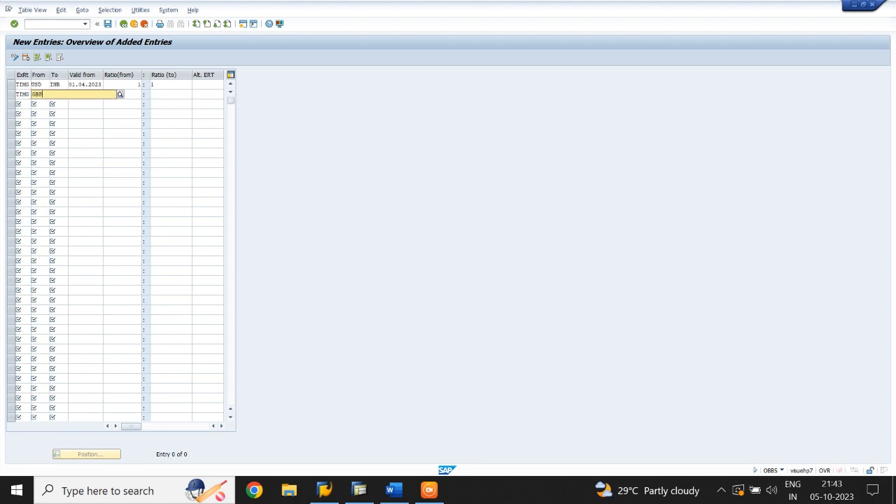
pyautogui.press('Down')
pyautogui.press('Tab')
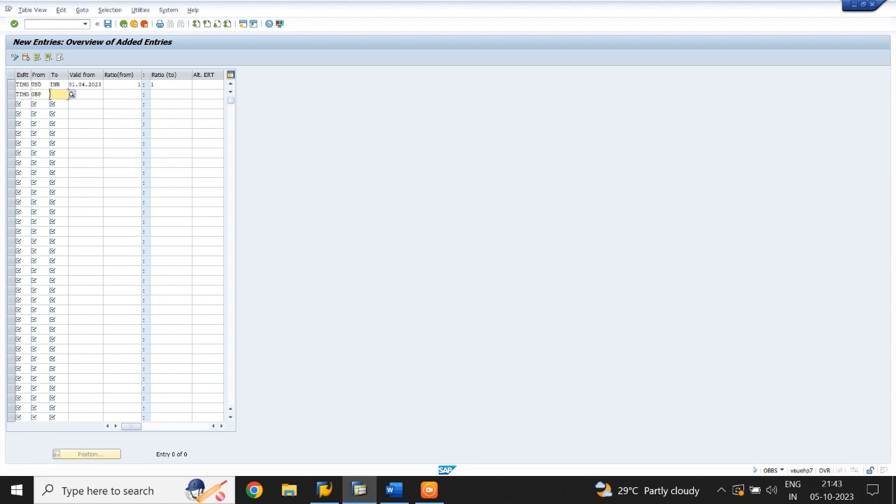
pyautogui.write('INR')
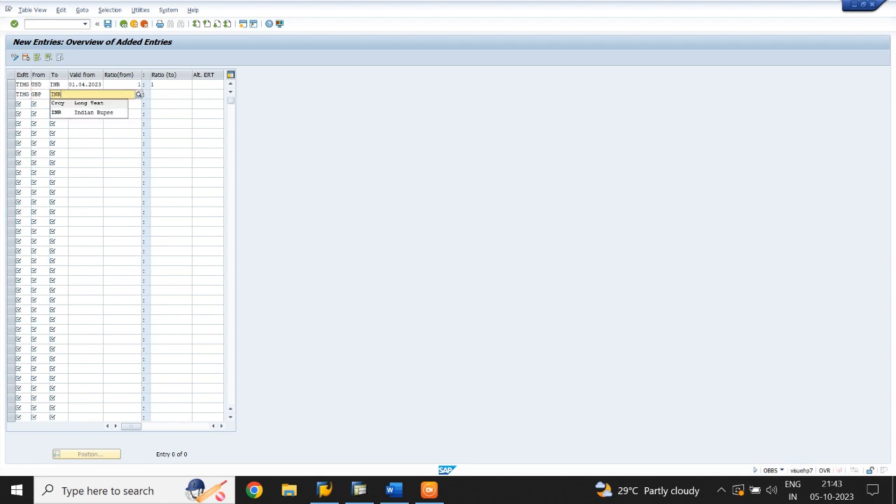
pyautogui.press('Down')
# Set the TIMG GBP to INR row valid from 01.04.2023 with a 1:1 ratio.
pyautogui.press('Tab')
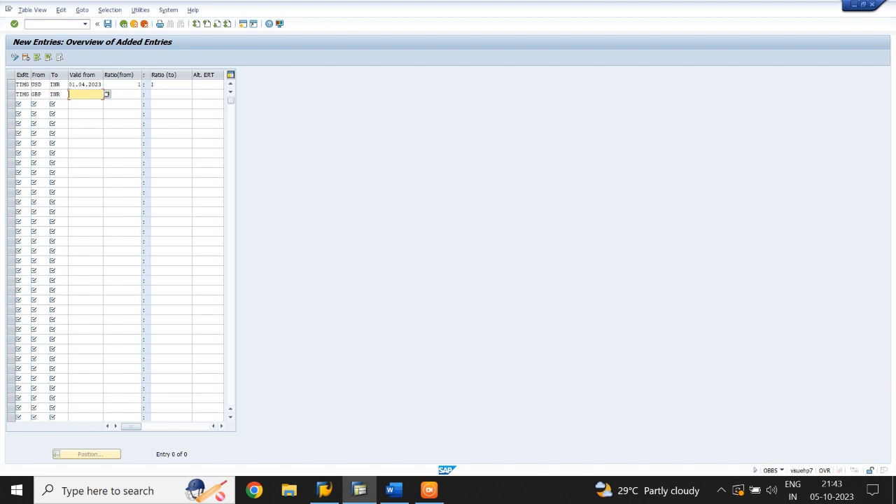
pyautogui.write('01.04.2023')
pyautogui.click(129, 95)
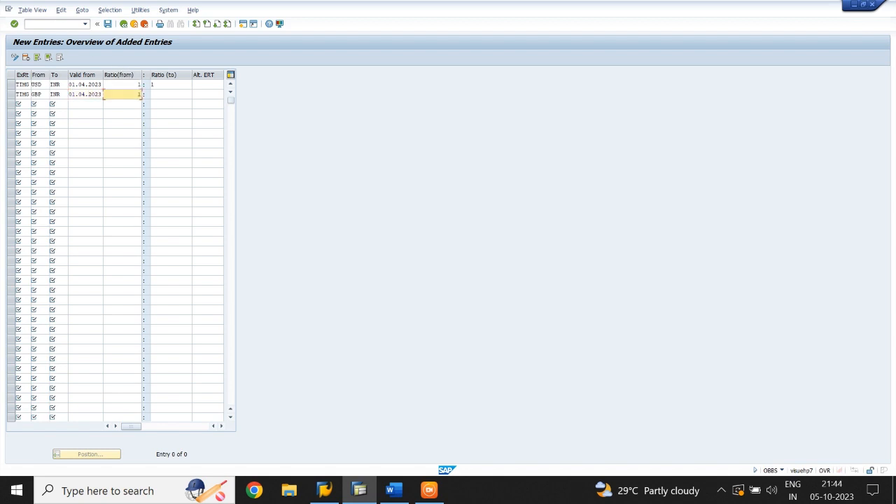
pyautogui.press('Tab')
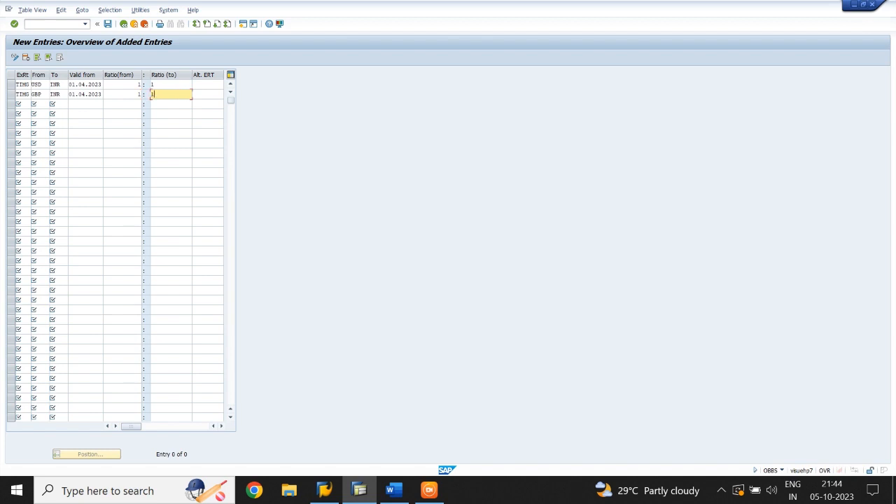
pyautogui.write('11')
pyautogui.press('BackSpace')
# Add a third translation ratio row for exchange rate type TIMB from USD to INR.
pyautogui.click(24, 104)
pyautogui.write('TIM')
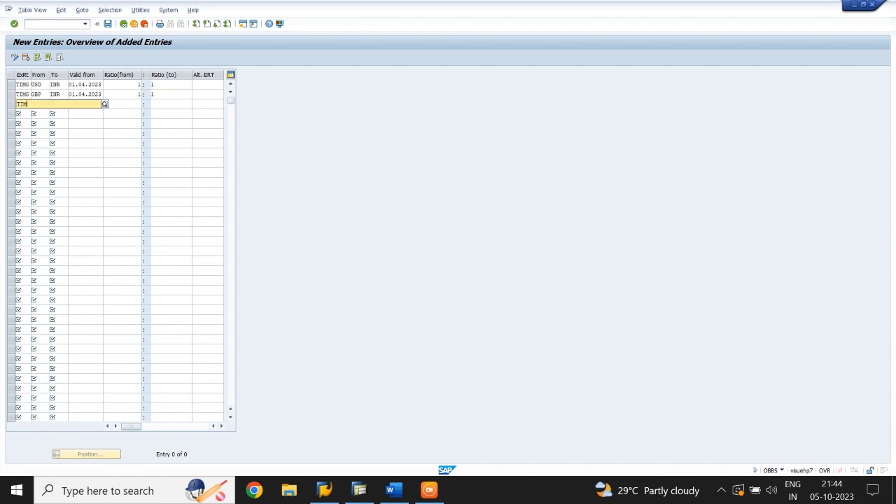
pyautogui.write('B')
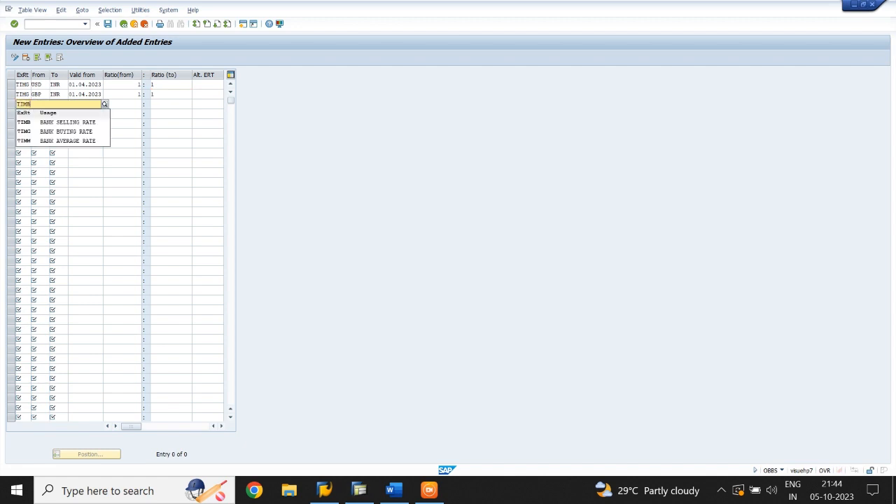
pyautogui.press('Down')
pyautogui.press('Return')
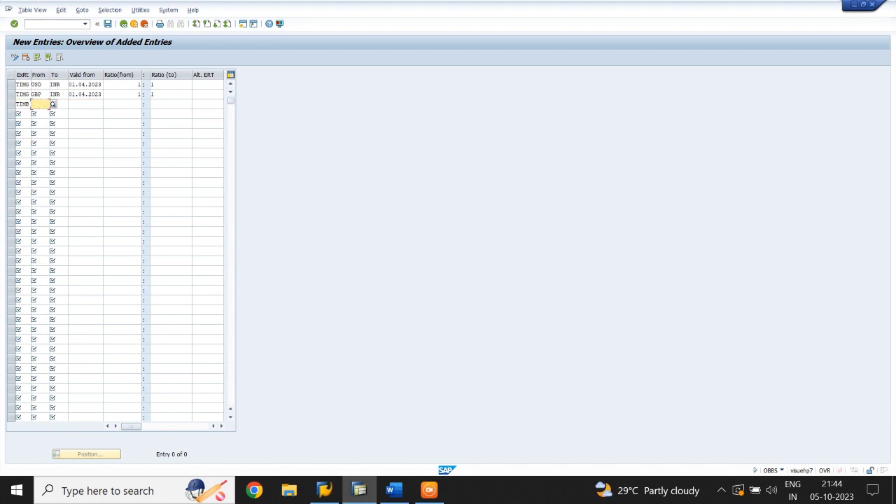
pyautogui.write('USD')
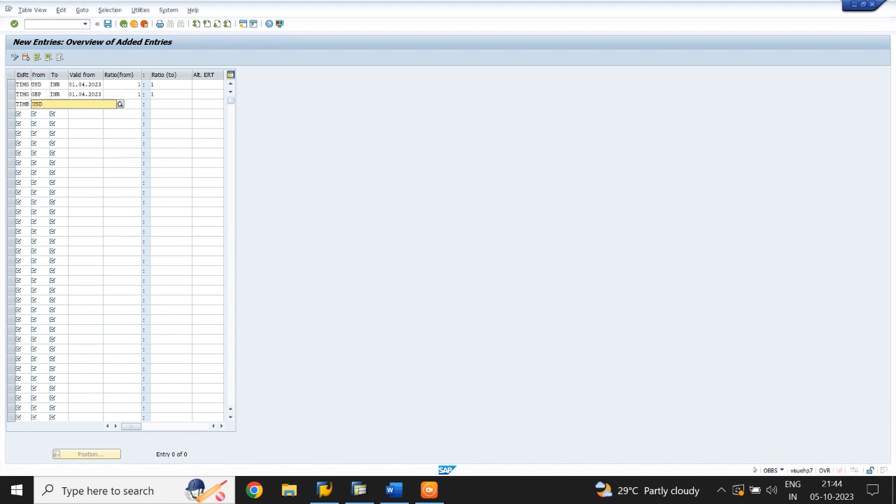
pyautogui.press('Return')
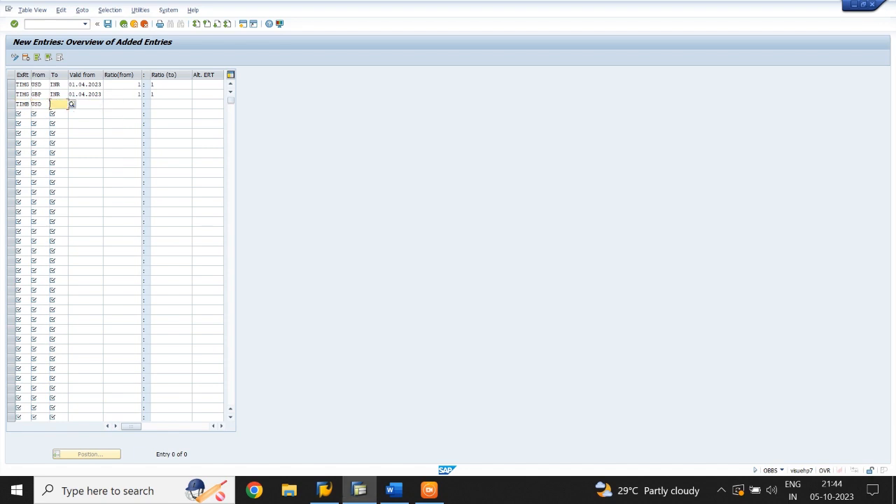
pyautogui.write('INR')
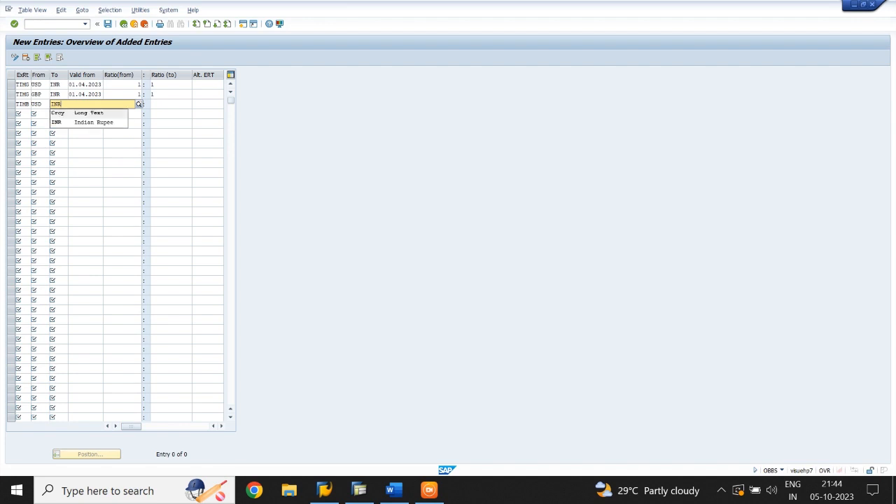
pyautogui.press('Return')
# Set the TIMB USD to INR row valid from 01.04.2023 with a 1:1 ratio.
pyautogui.write('01')
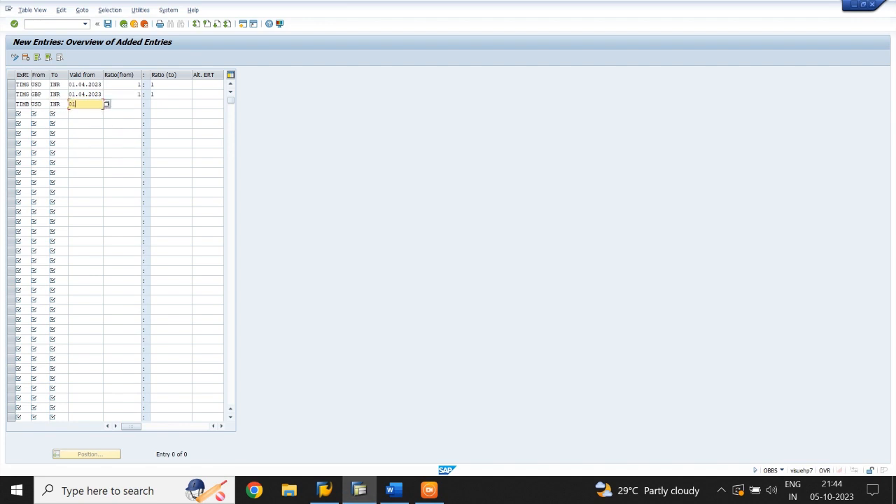
pyautogui.write('.04.2023')
pyautogui.press('Tab')
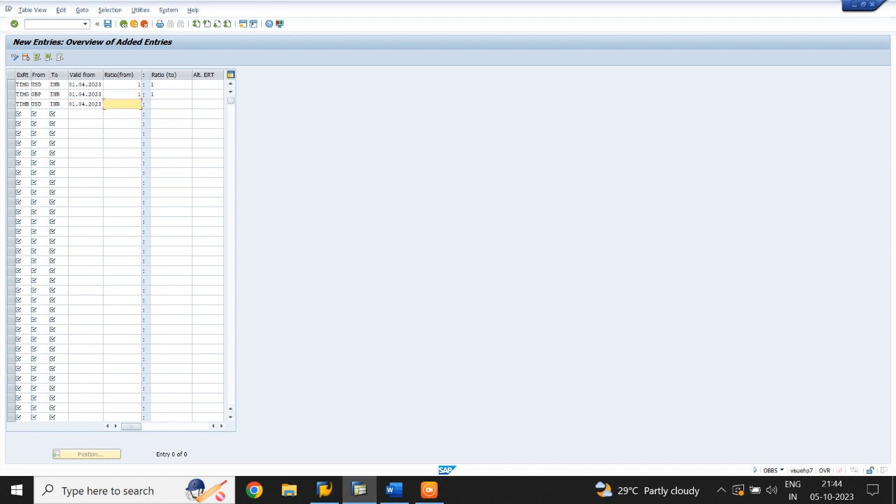
pyautogui.press('Tab')
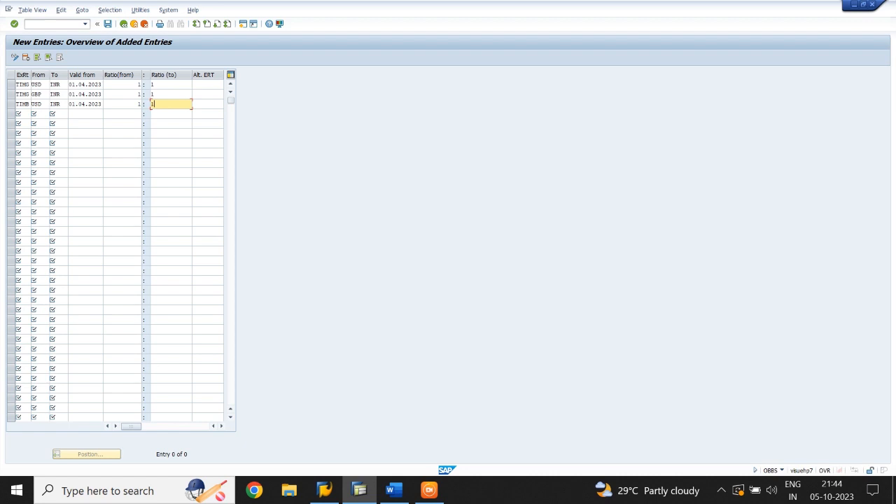
# Add a fourth translation ratio row for exchange rate type TIMB from GBP to INR.
pyautogui.click(24, 115)
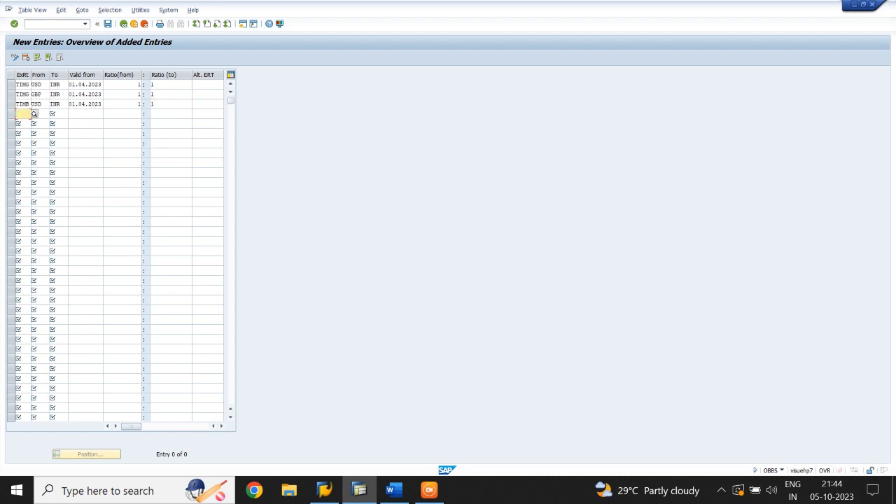
pyautogui.write('TIMB')
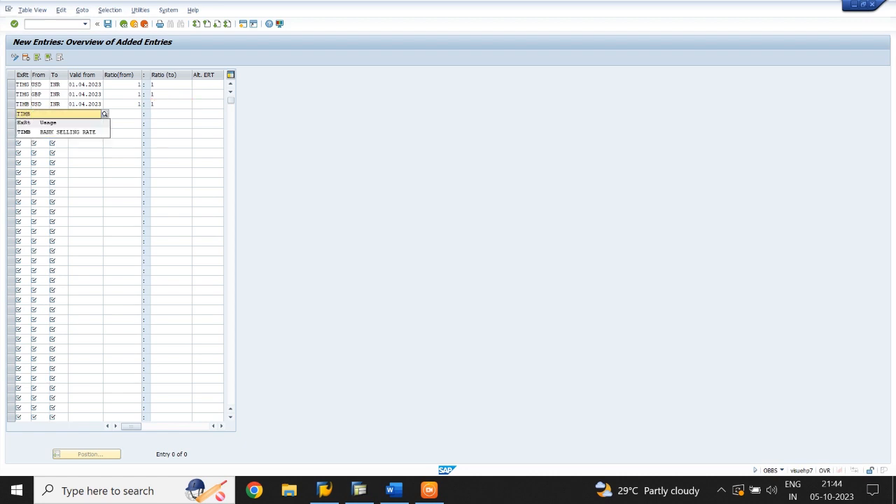
pyautogui.press('Down')
pyautogui.press('Tab')
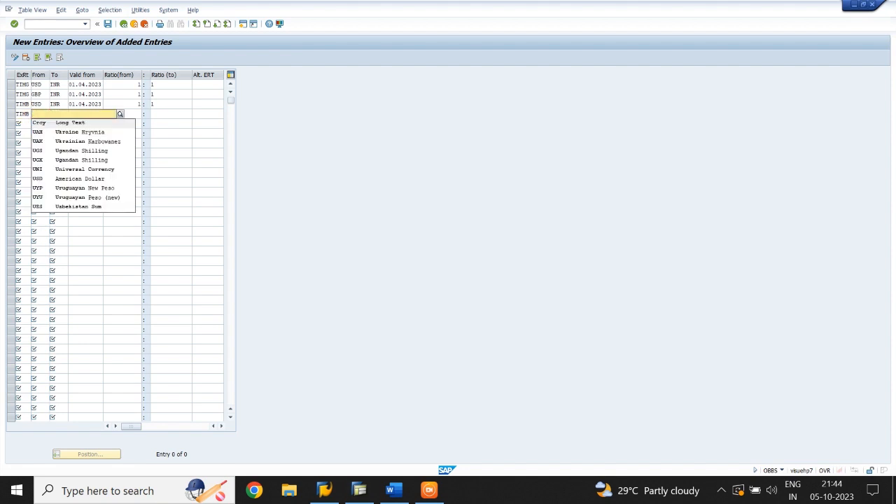
pyautogui.write('GBP')
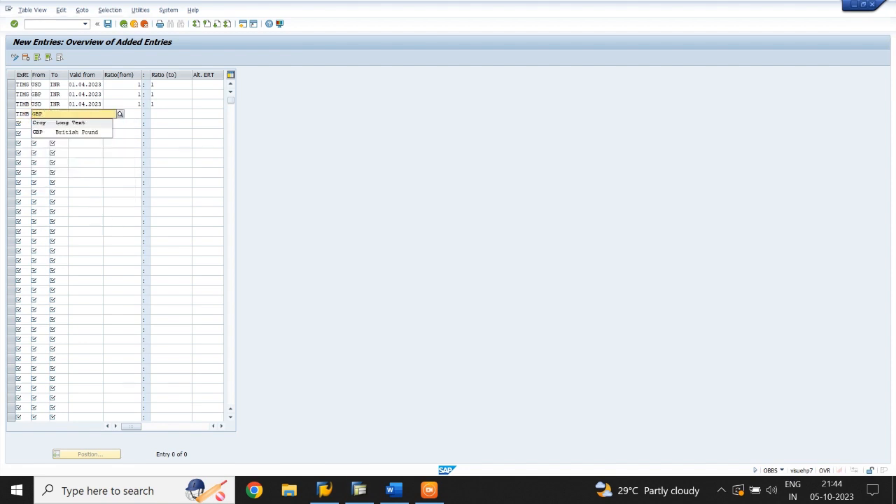
pyautogui.press('Down')
pyautogui.press('Tab')
pyautogui.write('INR')
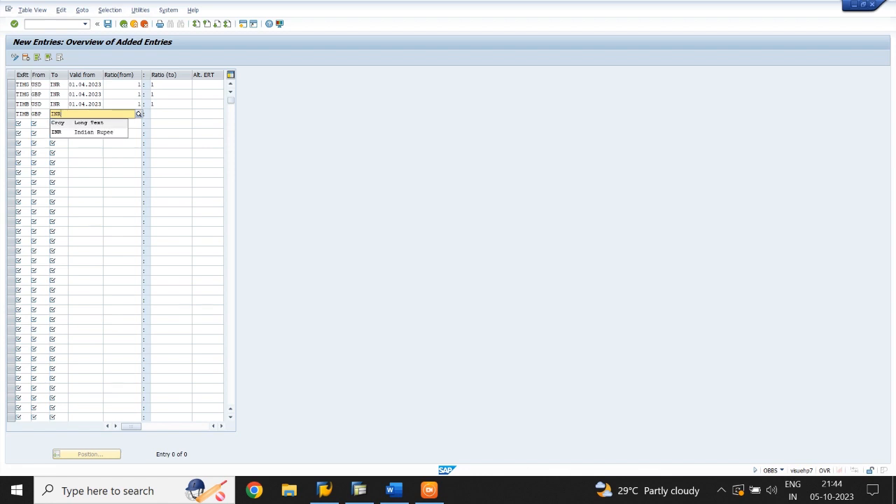
pyautogui.press('Down')
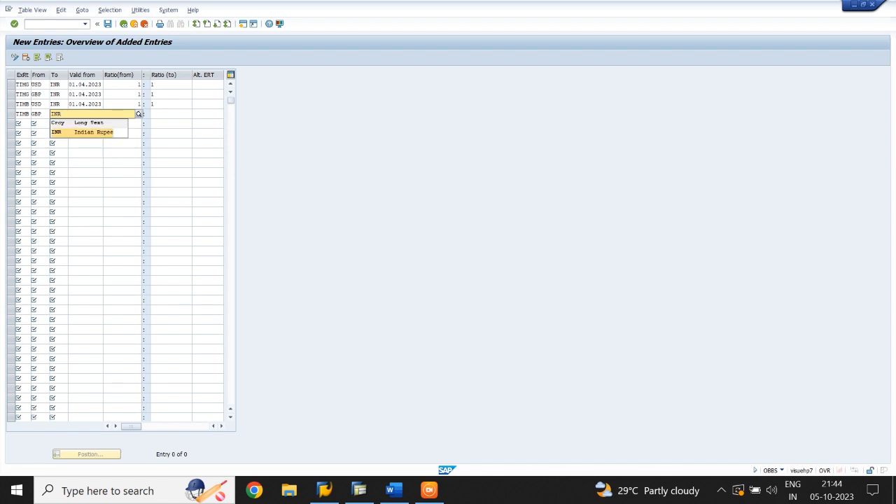
pyautogui.press('Tab')
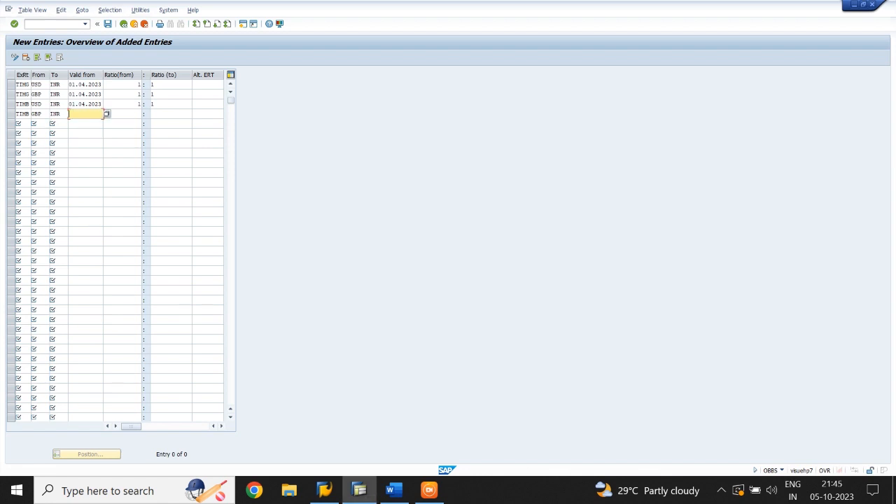
# Set the TIMB GBP to INR row valid from 01.04.2023 with a 1:1 ratio.
pyautogui.write('01.04.2023')
pyautogui.press('Tab')
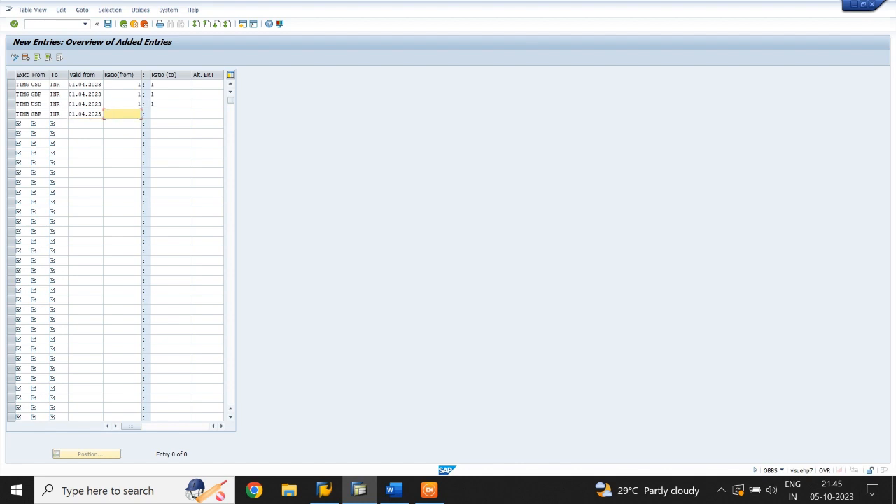
pyautogui.press('Tab')
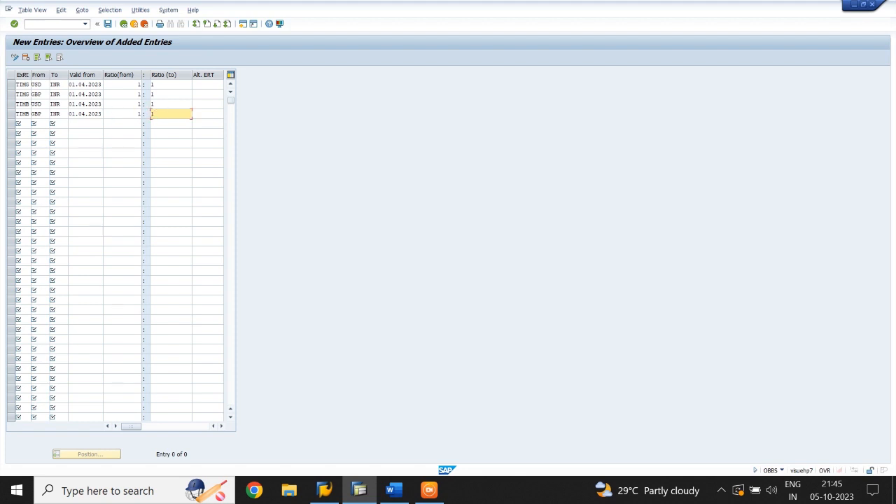
# Add a fifth translation ratio row for exchange rate type TIMM from USD to INR.
pyautogui.press('Tab')
pyautogui.press('Tab')
pyautogui.write('TIMM')
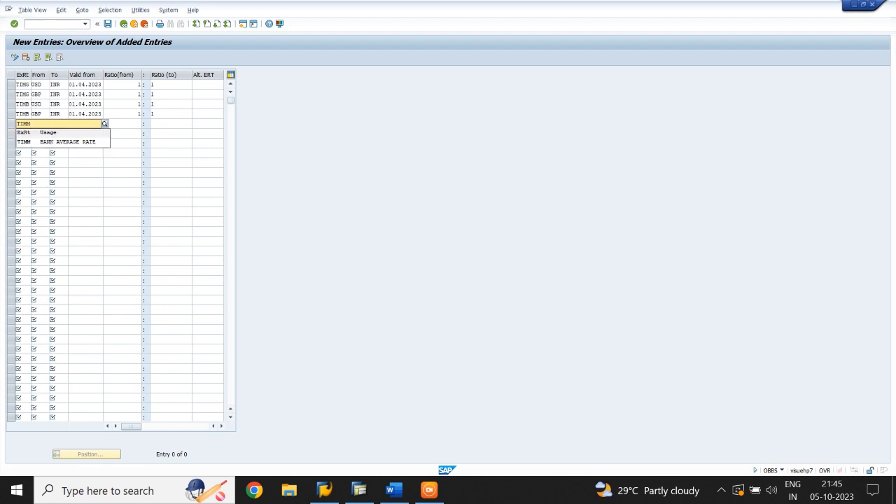
pyautogui.press('Tab')
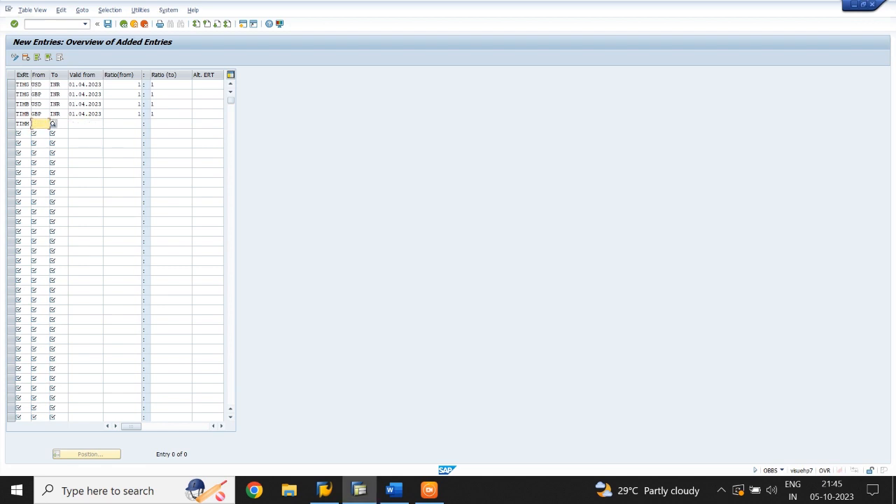
pyautogui.write('USD')
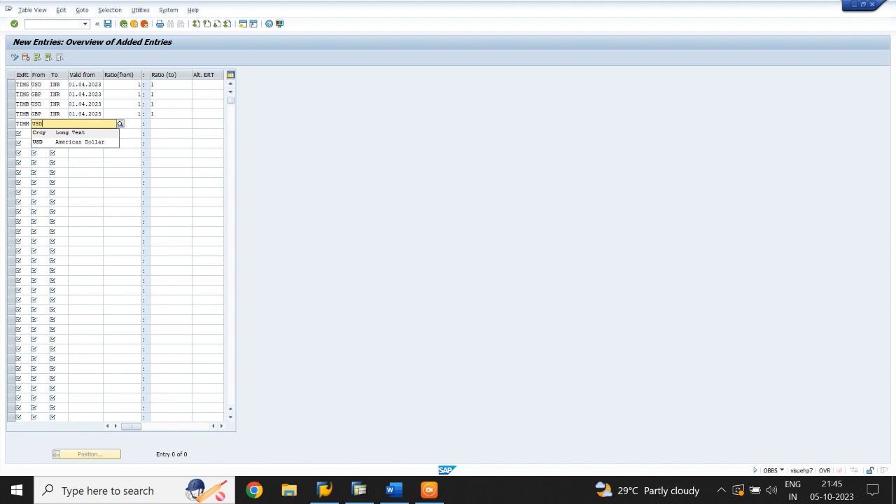
pyautogui.press('Tab')
pyautogui.write('INR')
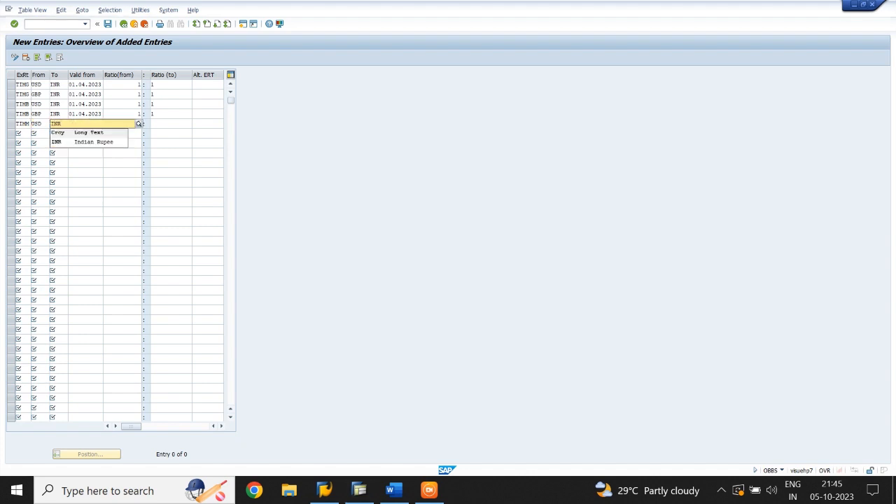
pyautogui.press('Tab')
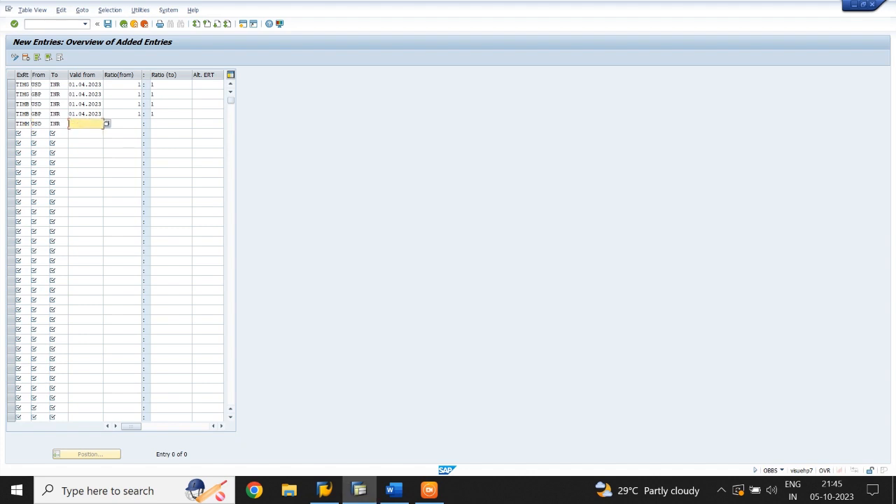
# Set the TIMM USD to INR row valid from 01.04.2023 with a 1:1 ratio.
pyautogui.write('01.04.')
pyautogui.write('2023')
pyautogui.press('Tab')
pyautogui.write('1')
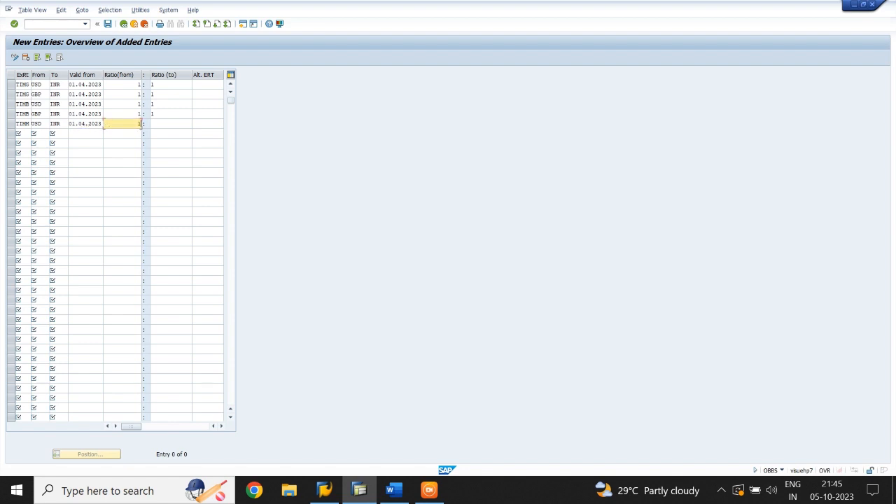
pyautogui.press('Tab')
pyautogui.write('1')
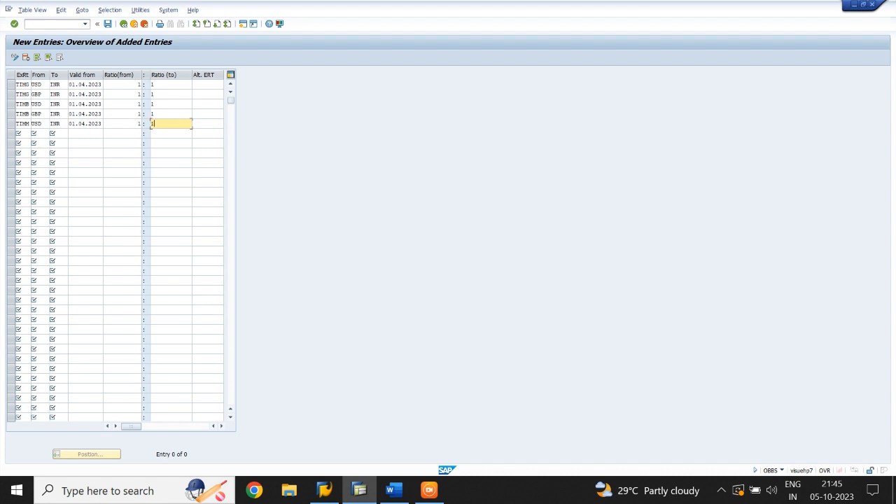
# Add a sixth translation ratio row for exchange rate type TIMM from GBP to INR.
pyautogui.press('Tab')
pyautogui.press('Tab')
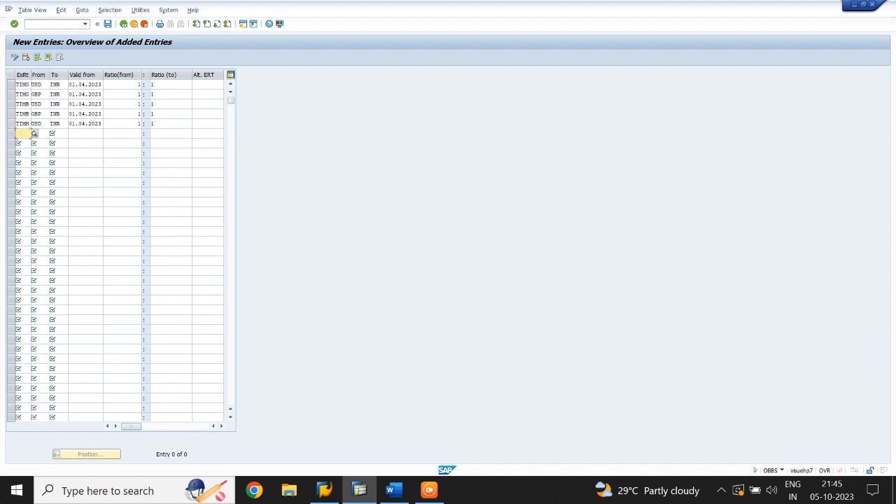
pyautogui.write('TIMM')
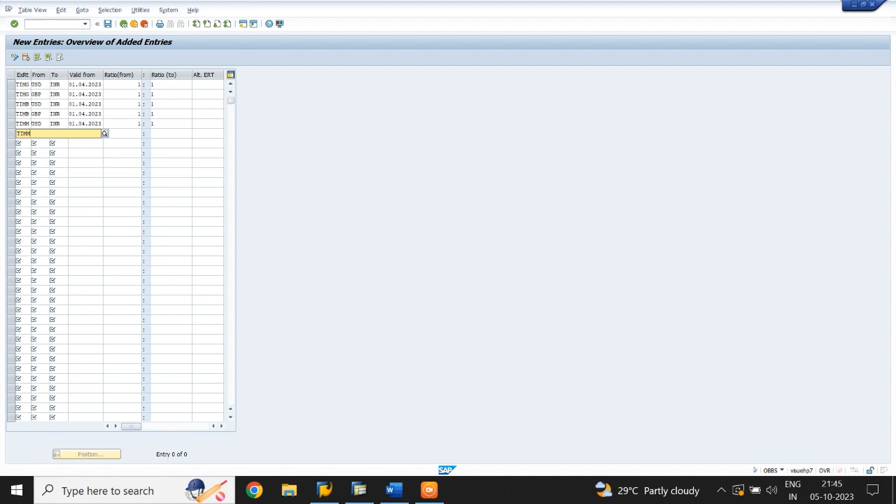
pyautogui.press('Tab')
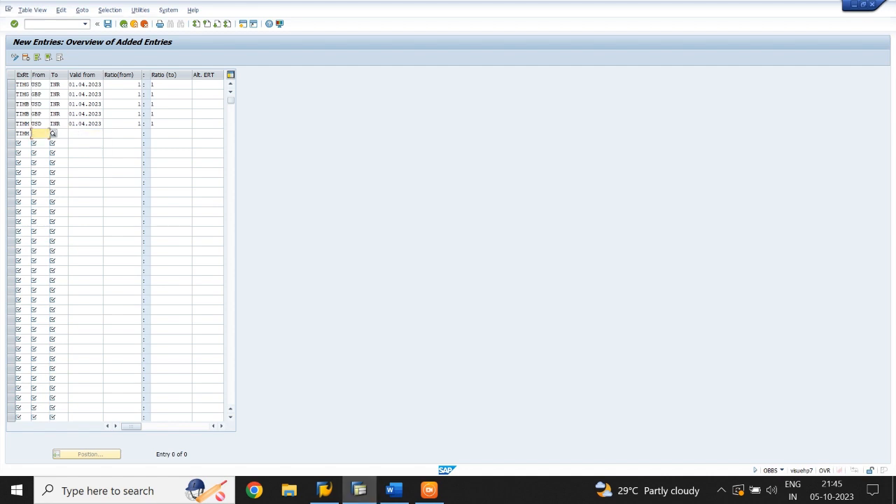
pyautogui.write('GBP')
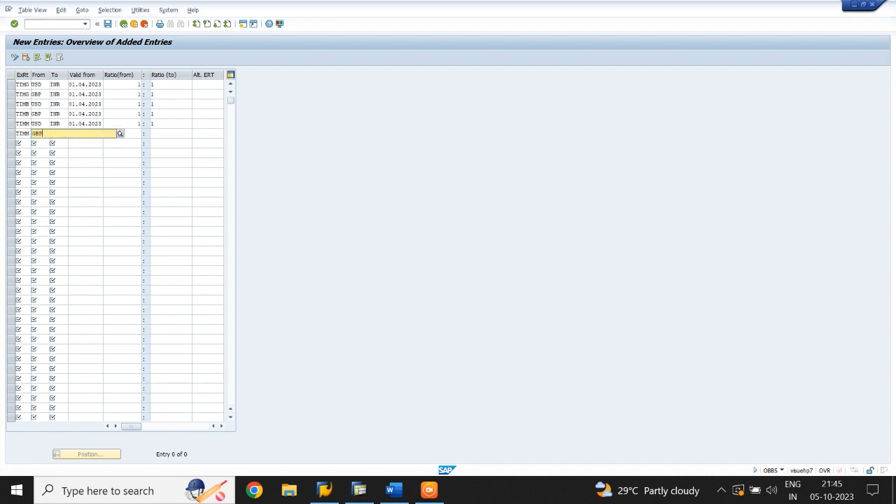
pyautogui.press('Down')
pyautogui.press('Tab')
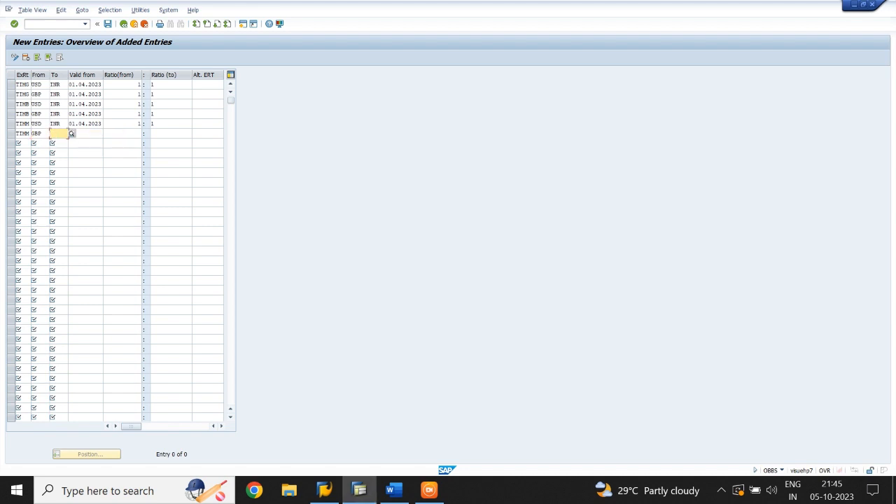
pyautogui.write('INR')
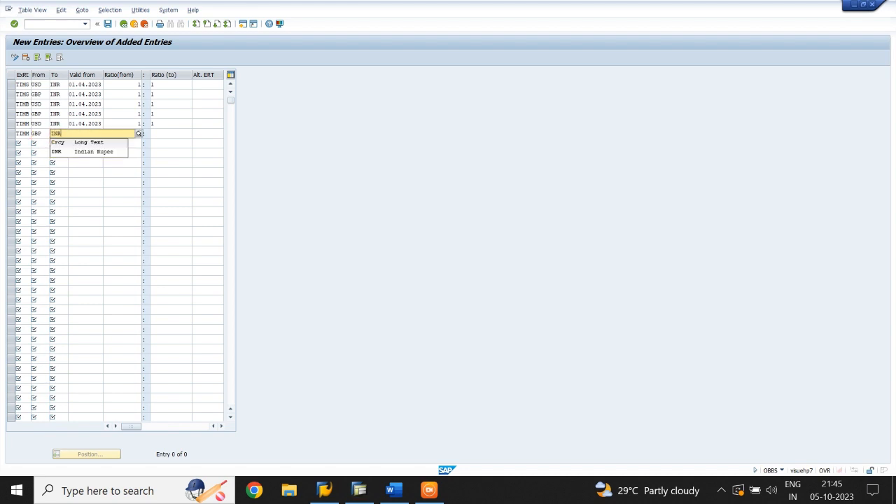
pyautogui.press('Tab')
# Set the TIMM GBP to INR row valid from 01.04.2023 with a 1:1 ratio and validate the entries.
pyautogui.write('01')
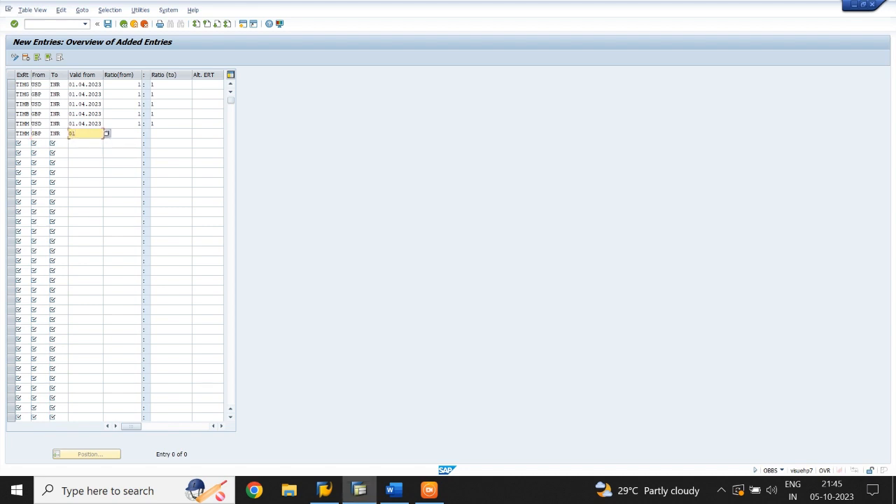
pyautogui.write('.04.2023')
pyautogui.press('Tab')
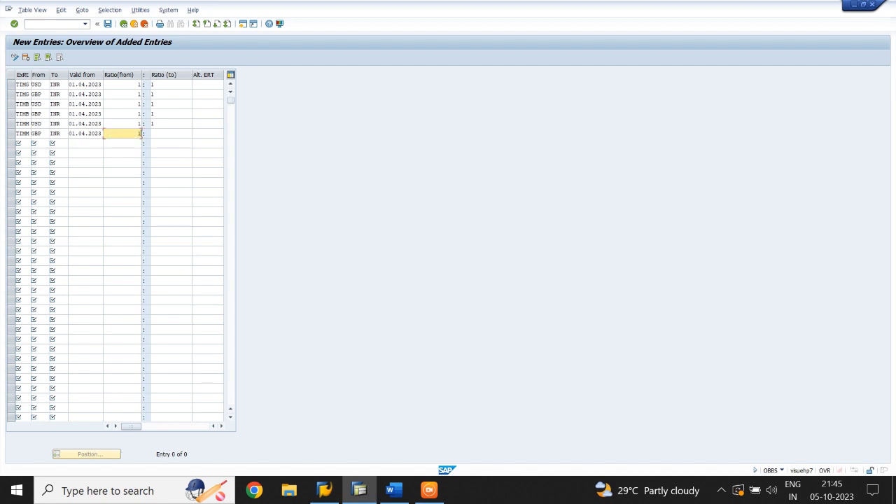
pyautogui.press('Tab')
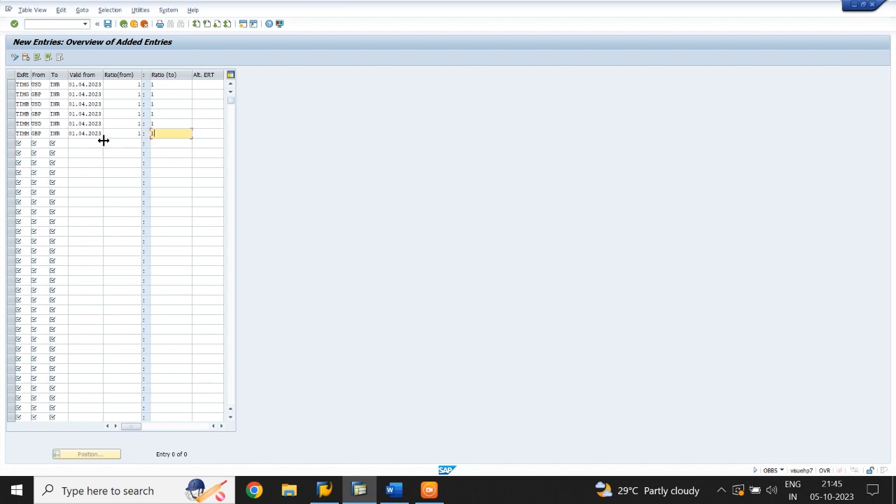
pyautogui.write('1')
pyautogui.press('Return')
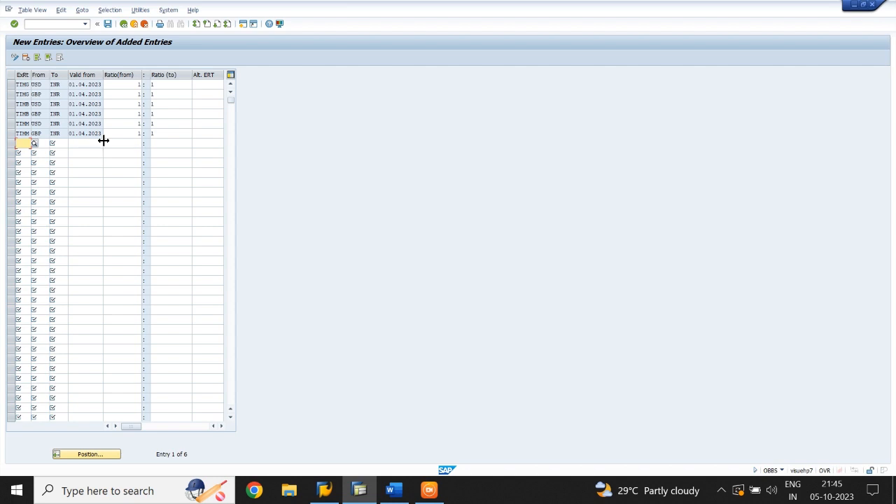
# Save the translation ratio entries under the TIME CO LTD customizing request.
pyautogui.click(109, 25)
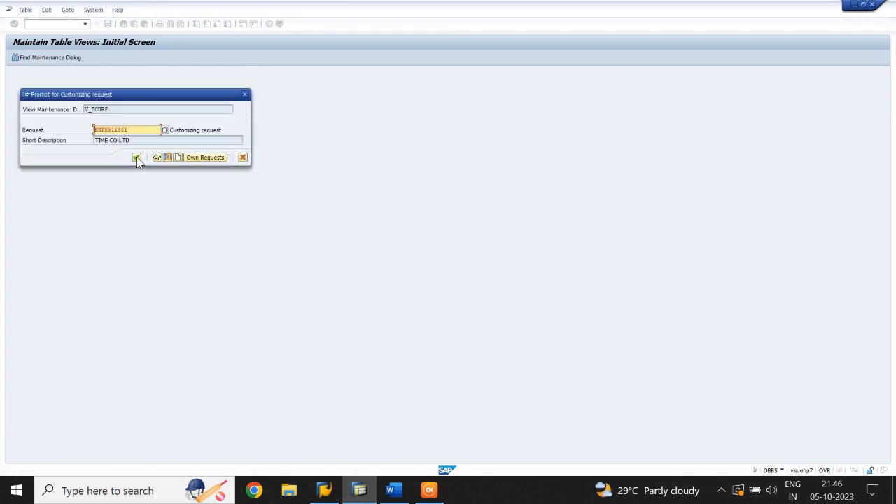
pyautogui.click(137, 157)
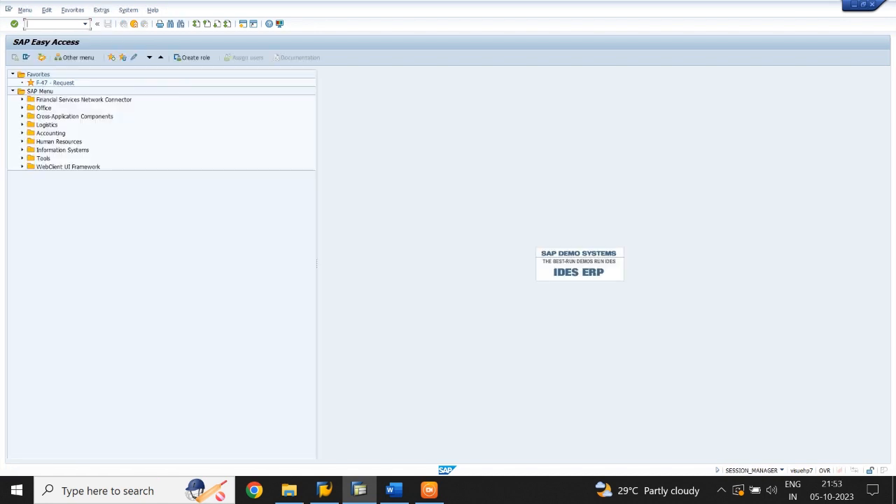
# Open currency exchange rate maintenance with transaction OB08 and start a list of new entries.
pyautogui.write('OB08')
pyautogui.press('Return')
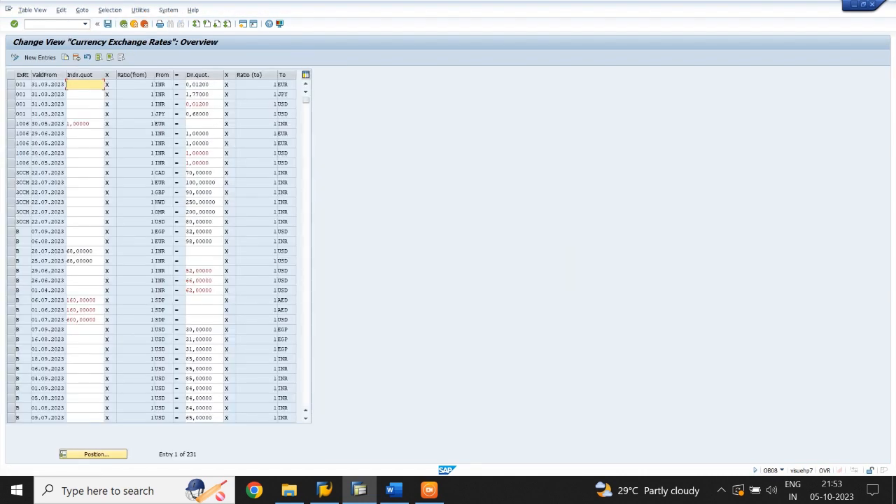
pyautogui.click(50, 58)
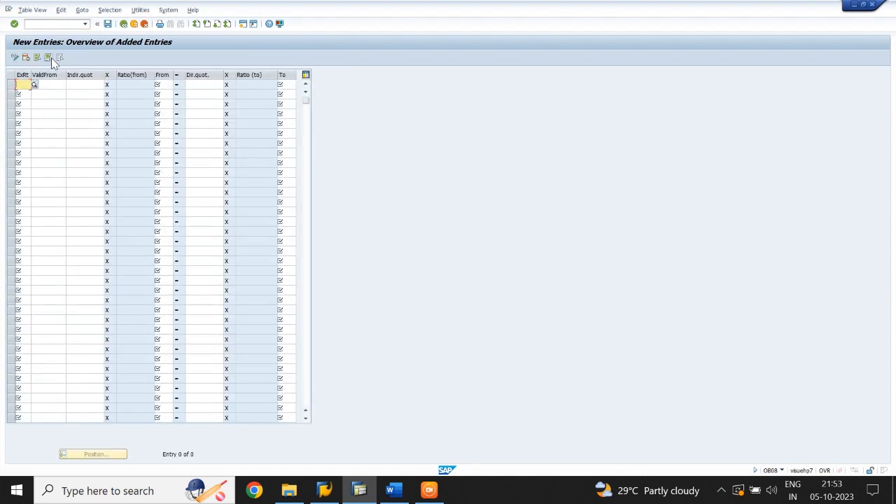
# Start the first exchange rate row with rate type TIMG, valid from 01.04.2023.
pyautogui.write('TIMS')
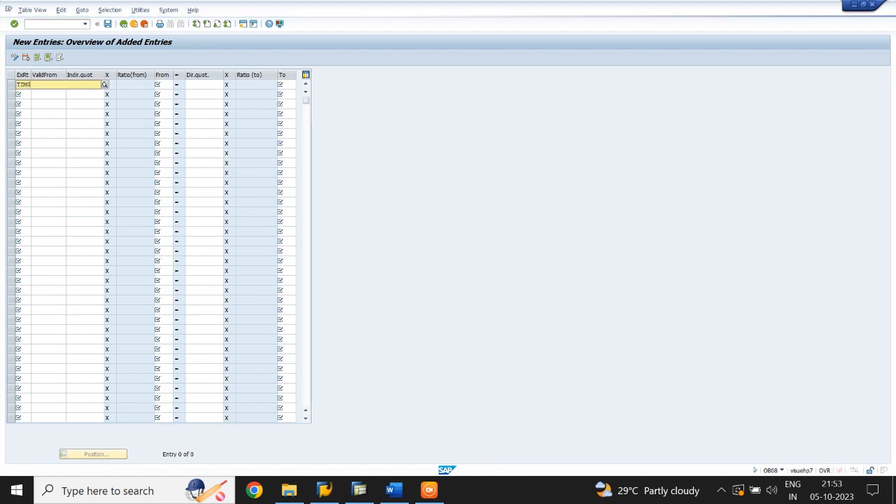
pyautogui.press('Tab')
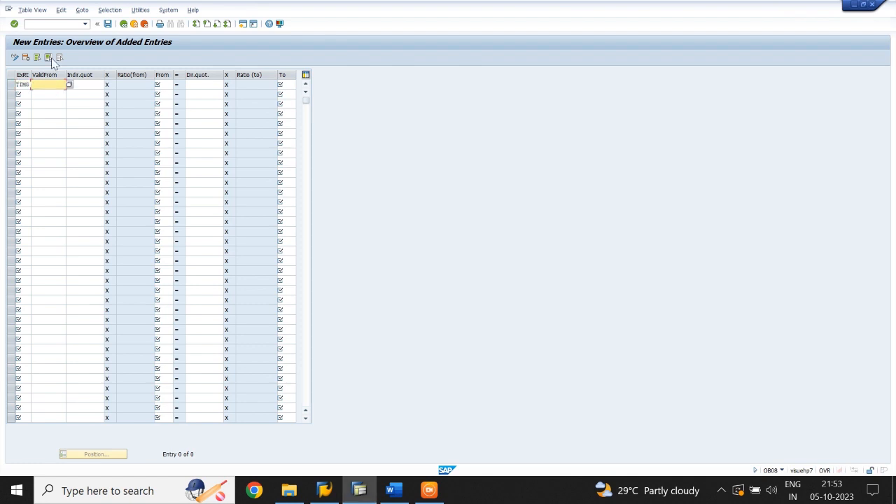
pyautogui.write('01.04.2023')
# Copy the valid-from date 01.04.2023 from the first row into the five rows below it.
pyautogui.hotkey('ctrl', 'a')
pyautogui.hotkey('ctrl', 'c')
pyautogui.press('Down')
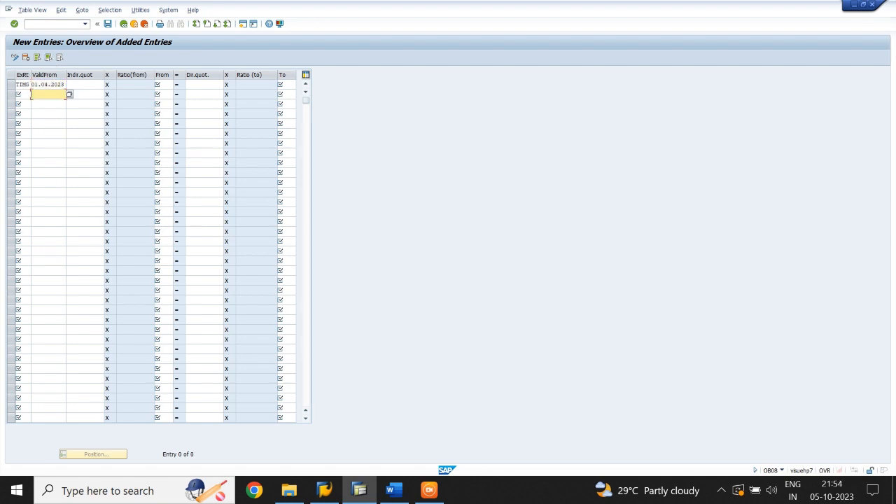
pyautogui.hotkey('ctrl', 'v')
pyautogui.press('Down')
pyautogui.hotkey('ctrl', 'v')
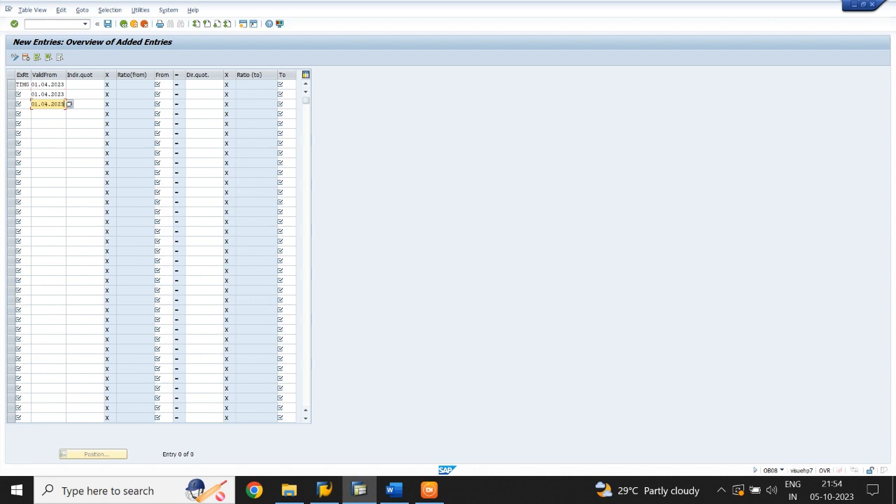
pyautogui.press('Down')
pyautogui.hotkey('ctrl', 'v')
pyautogui.press('Down')
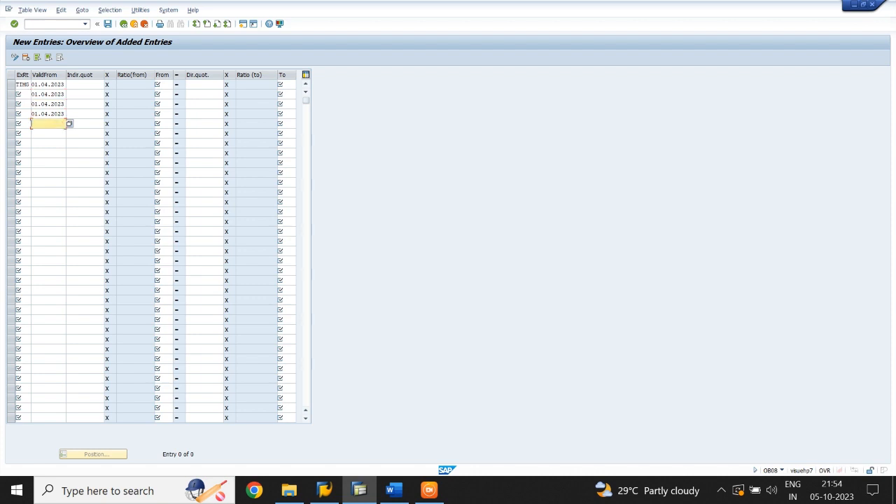
pyautogui.hotkey('ctrl', 'v')
pyautogui.press('Down')
pyautogui.hotkey('ctrl', 'v')
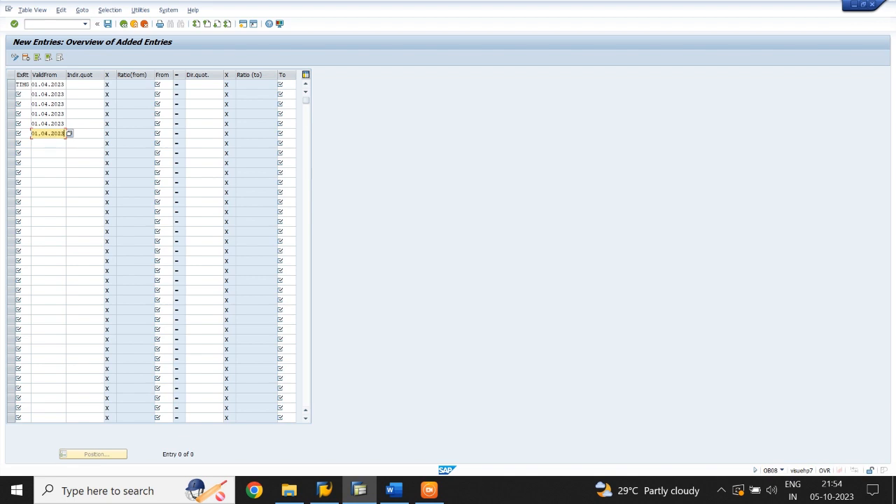
# Set the second row's exchange rate type to TIMB (bank selling rate).
pyautogui.click(21, 94)
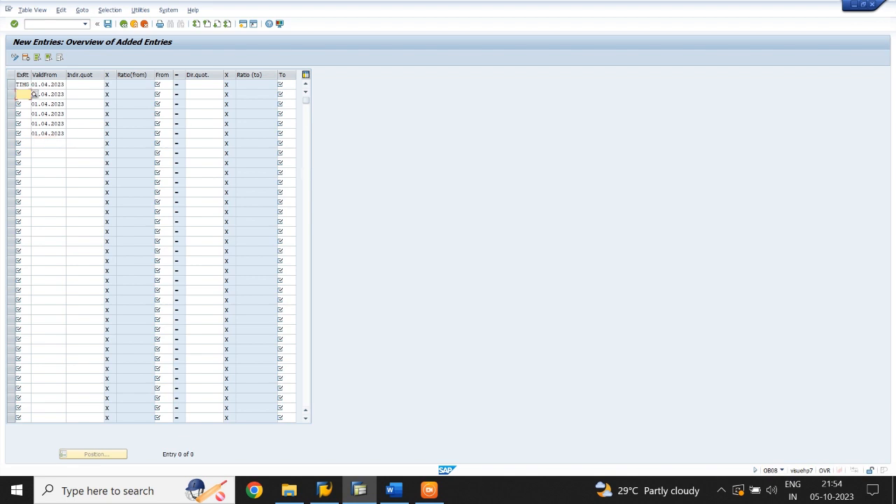
pyautogui.write('TIM')
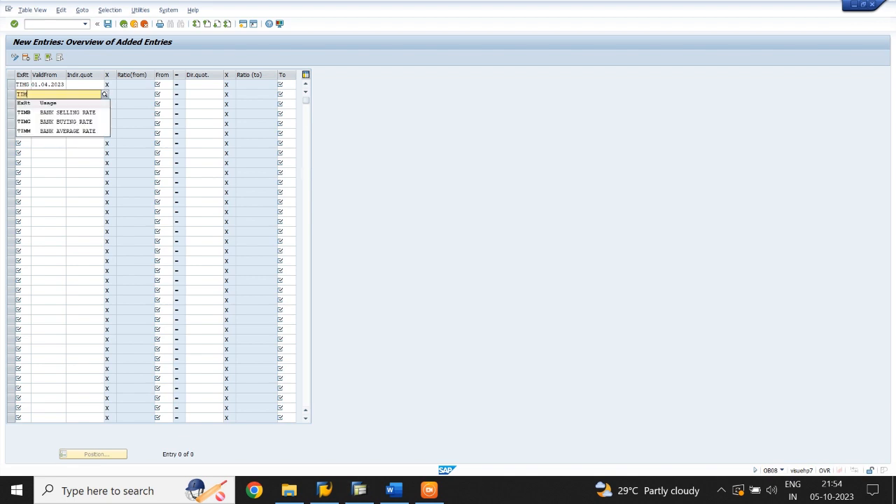
pyautogui.write('B')
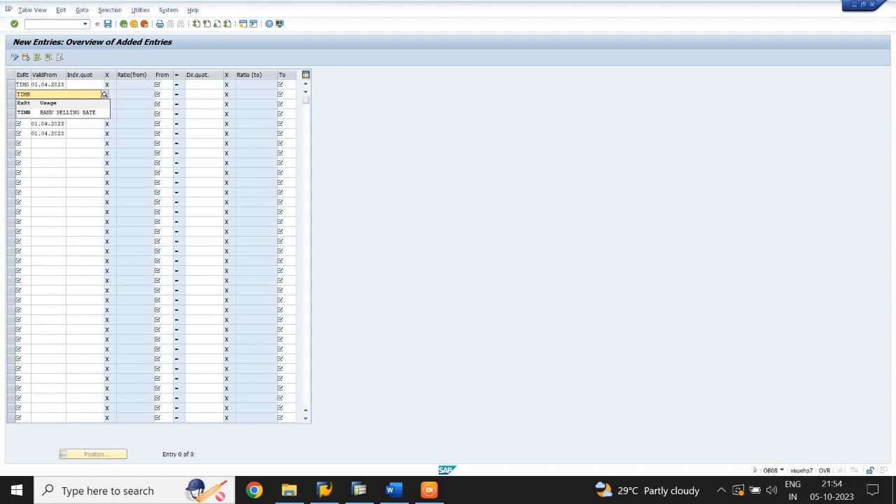
pyautogui.click(50, 113)
# Complete the TIMG row with USD as source currency, a direct quotation of 81 and INR as target currency.
pyautogui.click(87, 85)
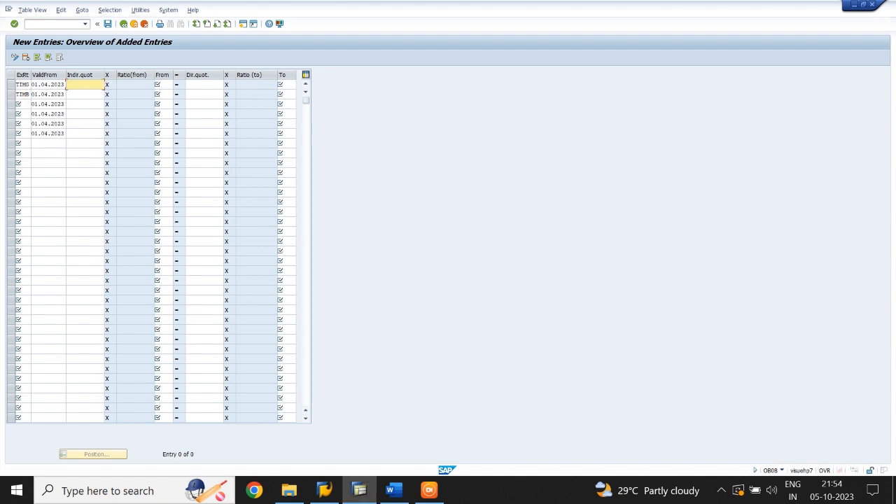
pyautogui.click(163, 85)
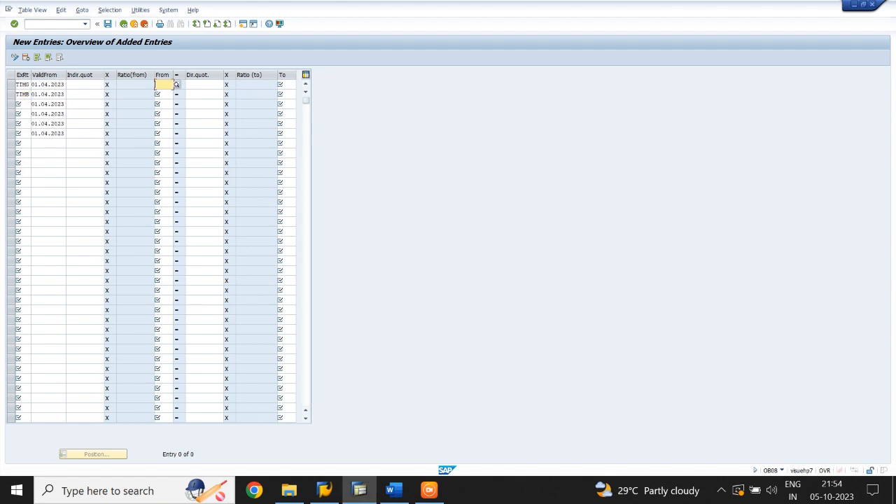
pyautogui.write('USD')
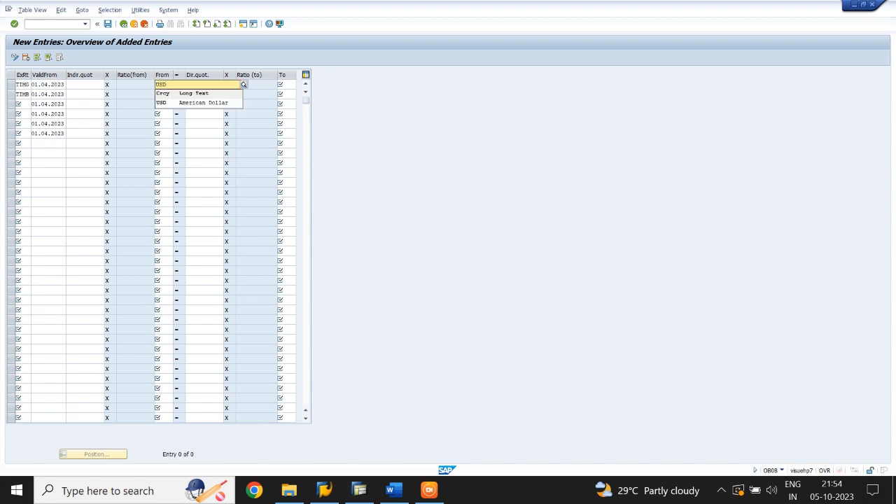
pyautogui.press('Tab')
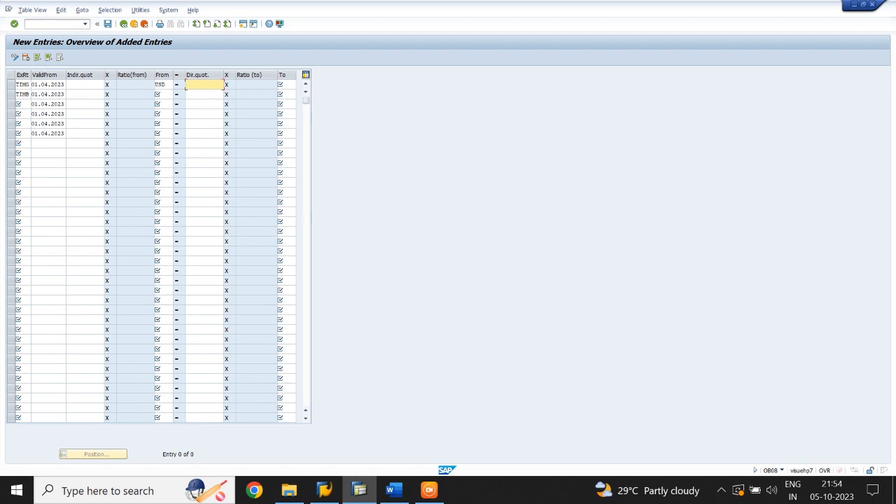
pyautogui.write('81')
pyautogui.click(293, 84)
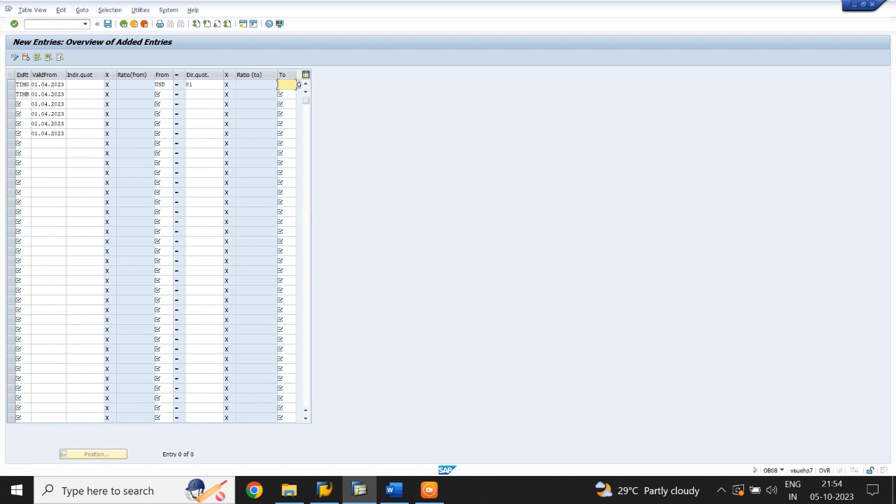
pyautogui.write('INR')
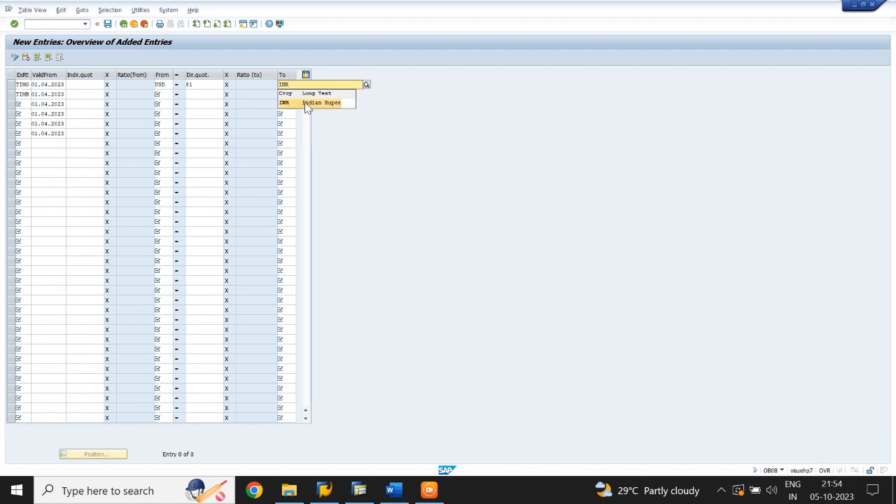
pyautogui.click(305, 102)
# Complete the TIMB row with USD as source currency, a direct quotation of 83 and INR as target currency.
pyautogui.click(164, 95)
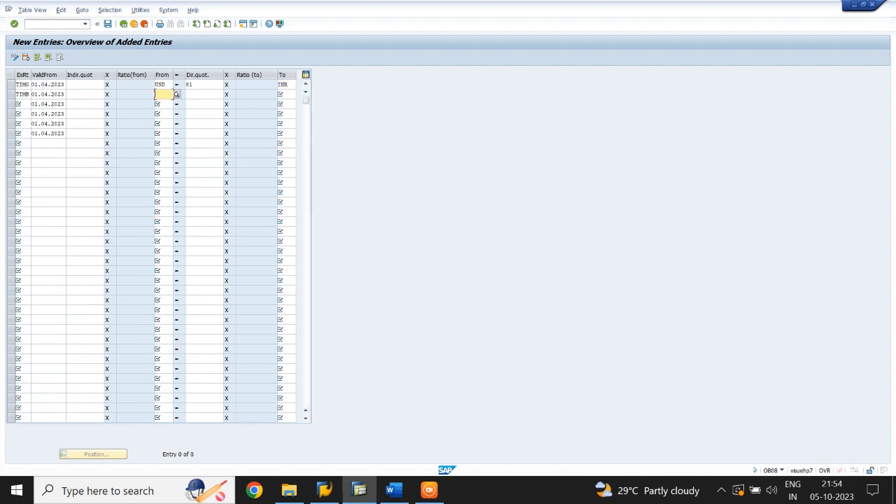
pyautogui.write('US')
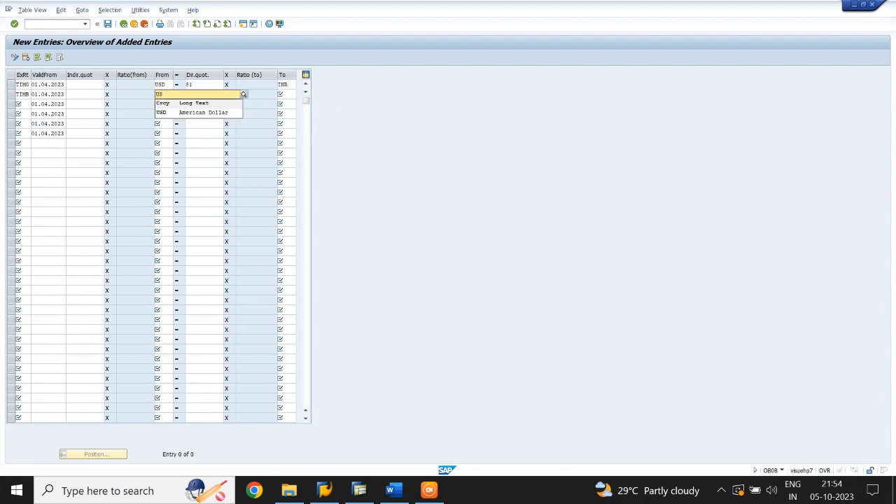
pyautogui.click(174, 112)
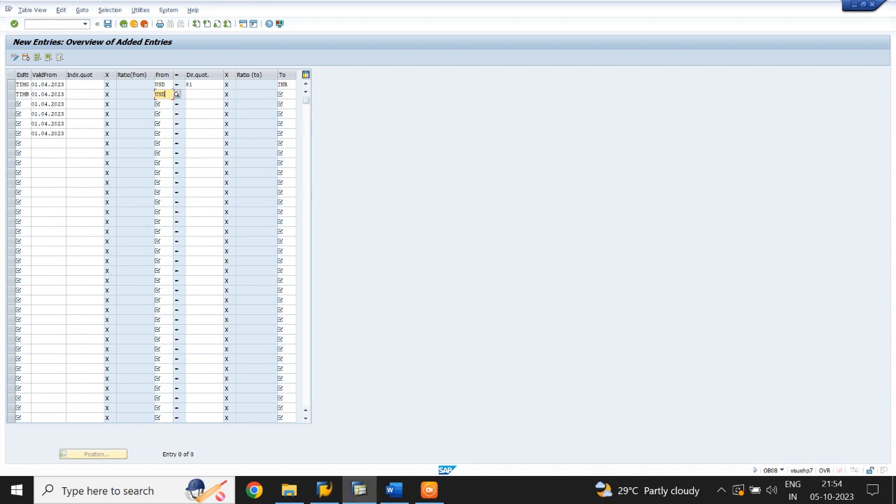
pyautogui.click(203, 95)
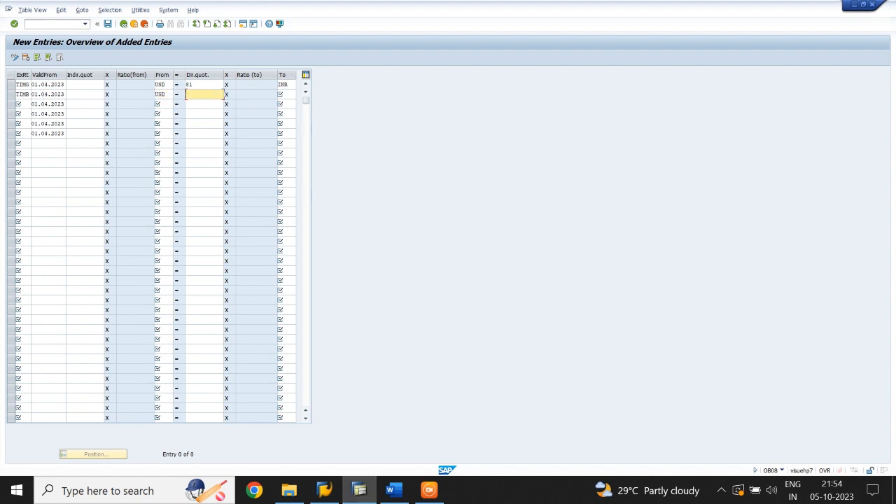
pyautogui.write('83')
pyautogui.click(283, 95)
pyautogui.write('INR')
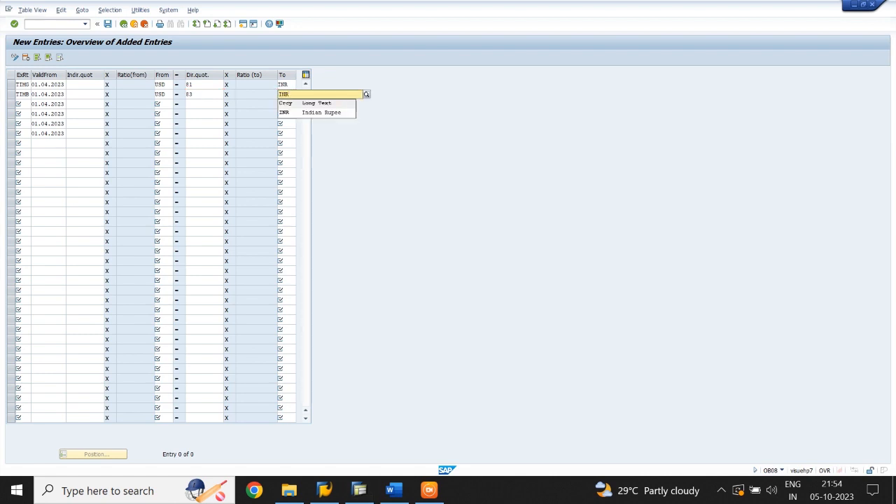
pyautogui.click(294, 114)
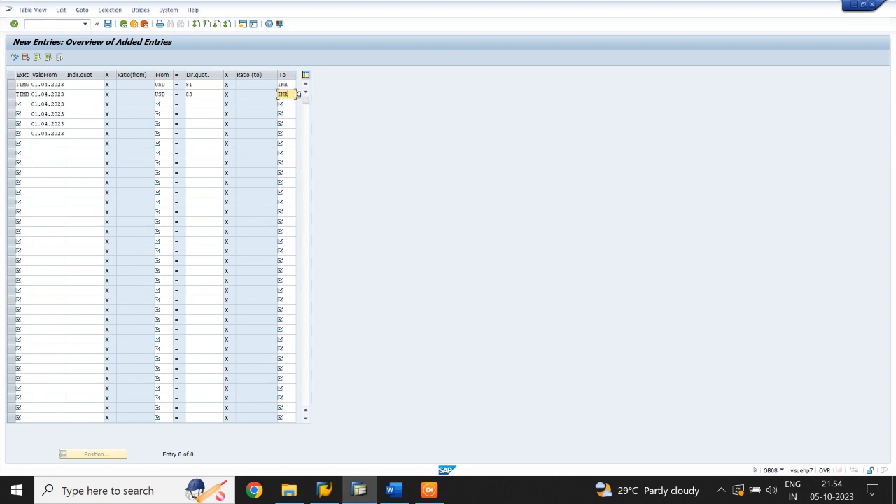
# Set the third row's exchange rate type to TIMM (bank average rate).
pyautogui.click(24, 104)
pyautogui.write('TIM')
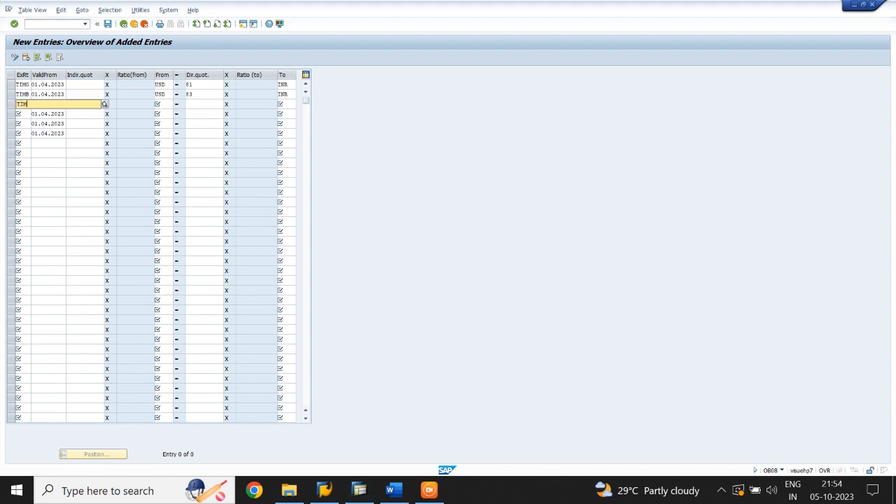
pyautogui.write('B')
pyautogui.press('Down')
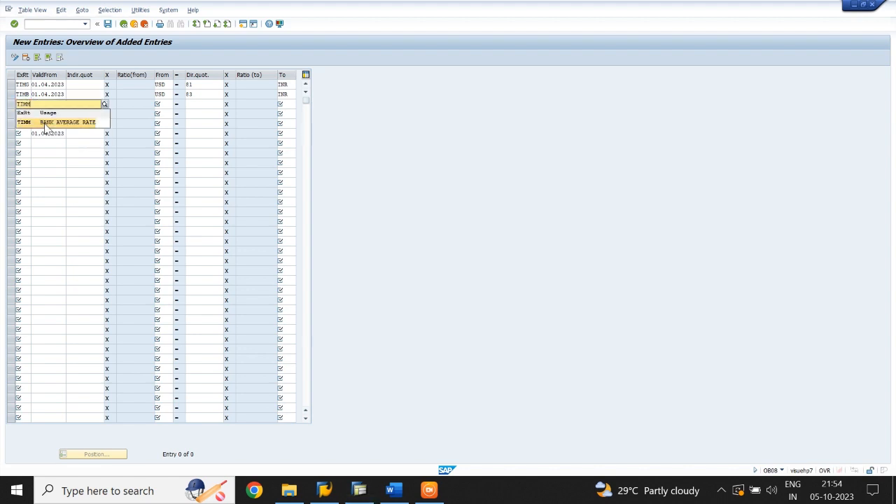
pyautogui.press('Return')
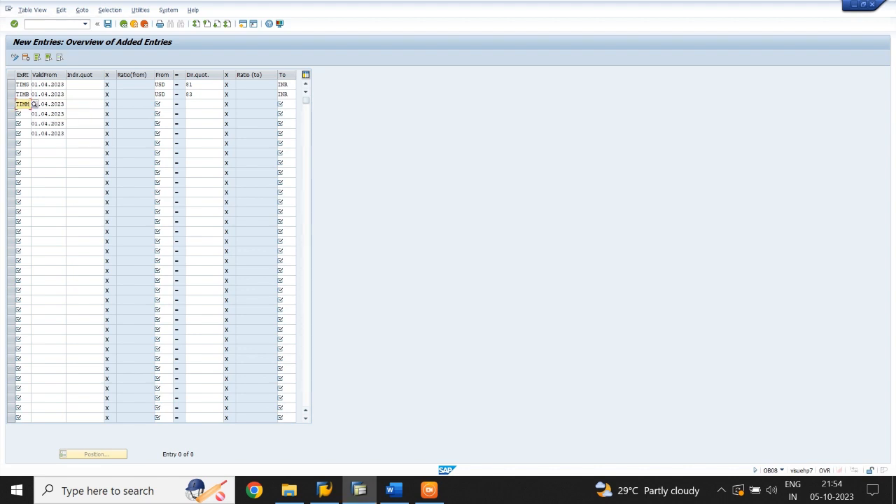
# Complete the TIMM row with USD as source currency, a direct quotation of 82 and INR as target currency.
pyautogui.click(163, 104)
pyautogui.write('USD')
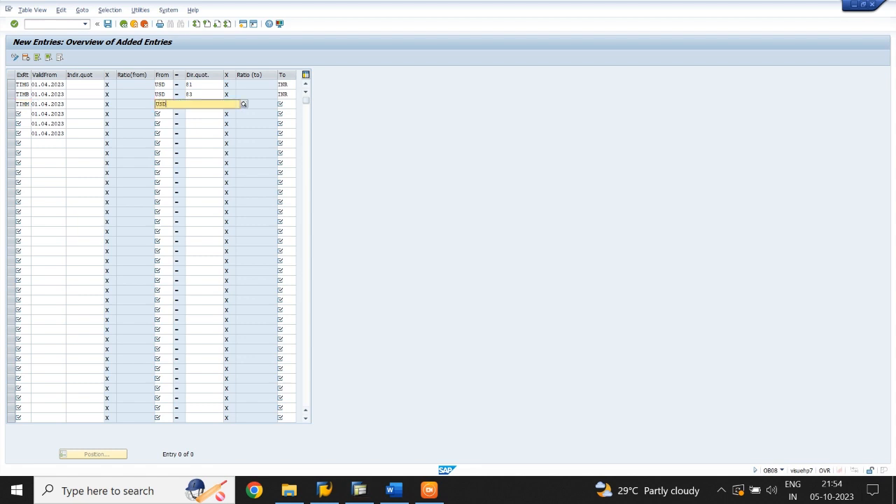
pyautogui.click(180, 123)
pyautogui.press('Tab')
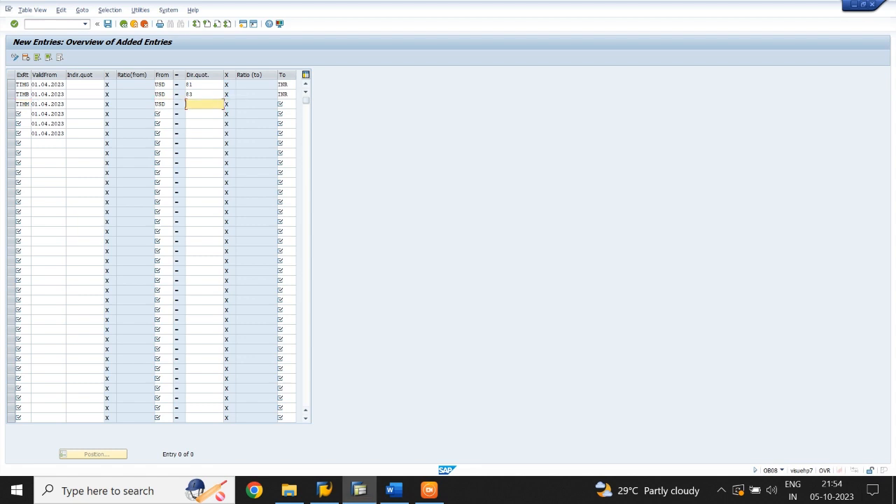
pyautogui.write('82')
pyautogui.click(297, 104)
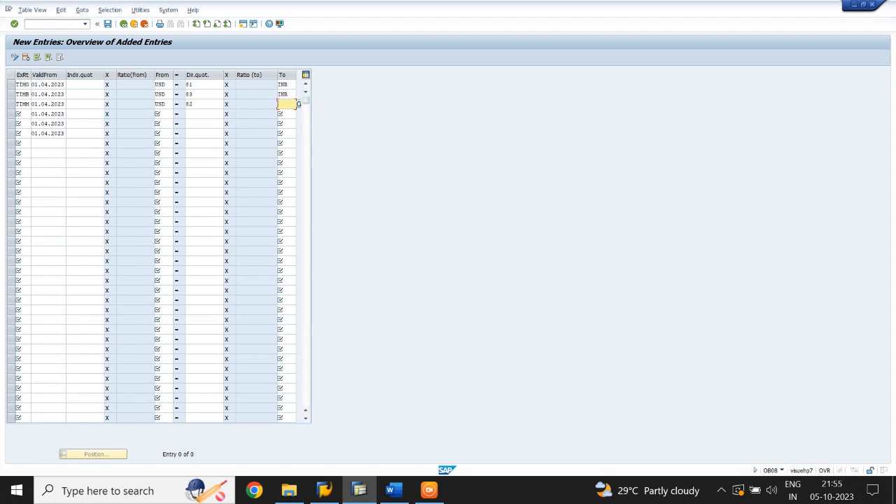
pyautogui.write('INR')
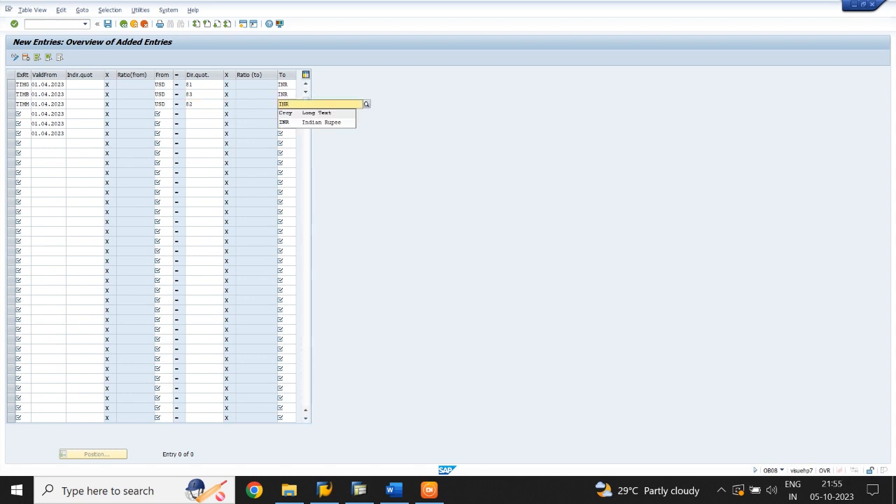
pyautogui.click(299, 126)
# Fill the fourth exchange rate row with type TIMG, source currency GBP, direct quotation 101 and target currency INR.
pyautogui.click(31, 114)
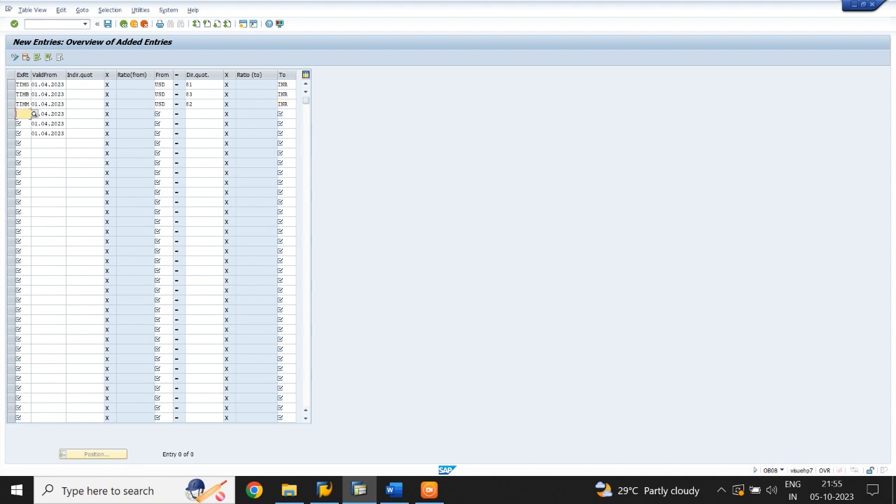
pyautogui.write('TIM')
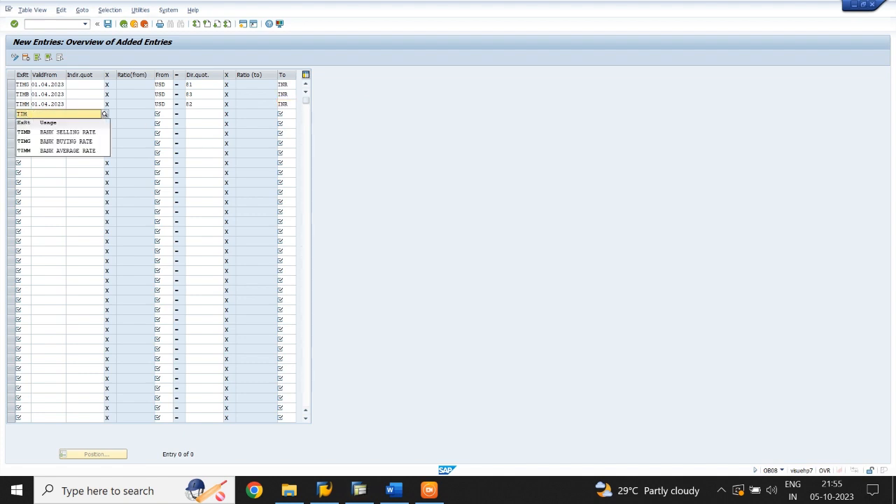
pyautogui.write('G')
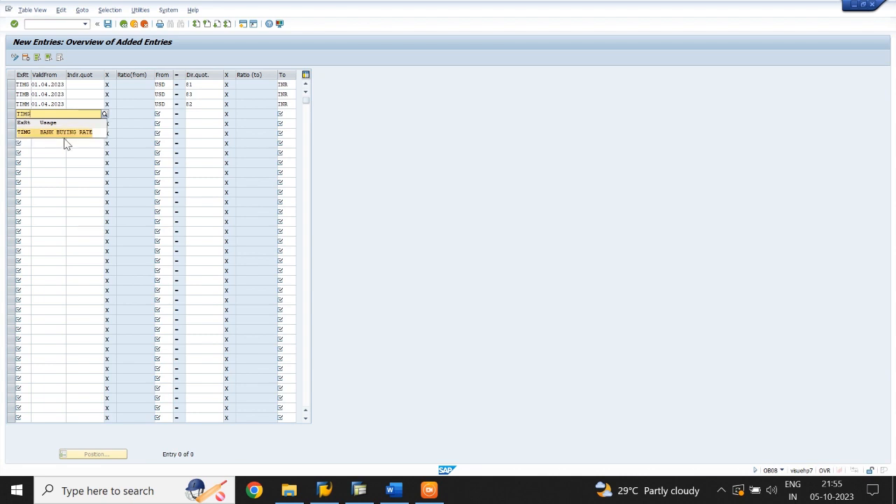
pyautogui.click(64, 133)
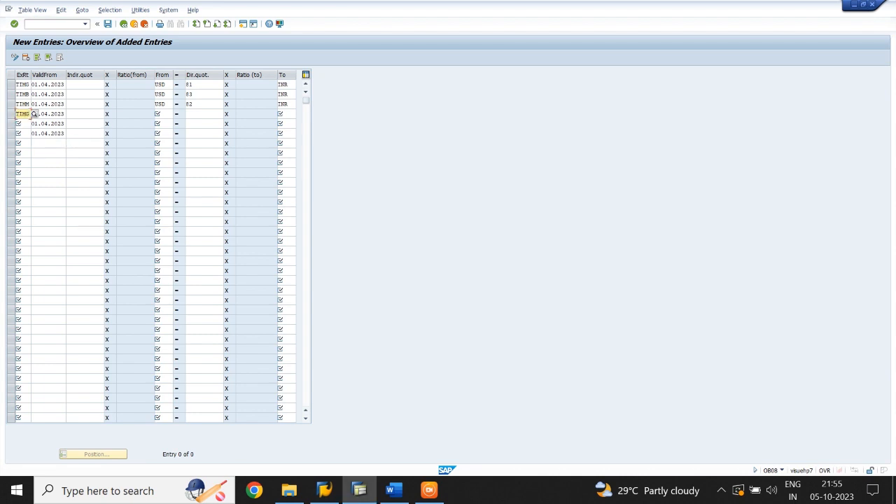
pyautogui.click(163, 114)
pyautogui.write('GBP')
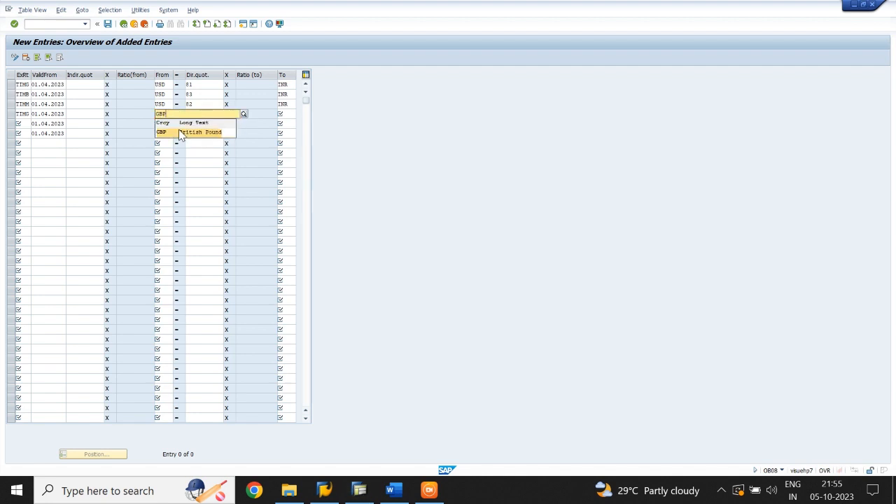
pyautogui.click(181, 133)
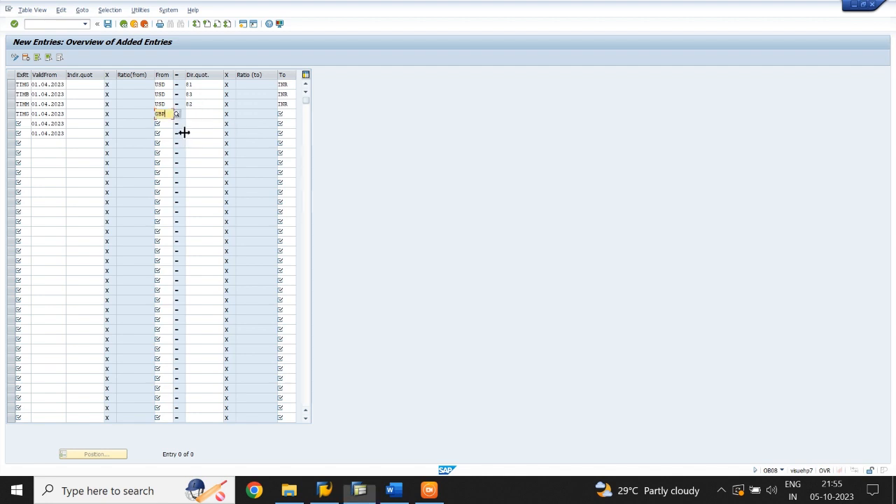
pyautogui.click(187, 113)
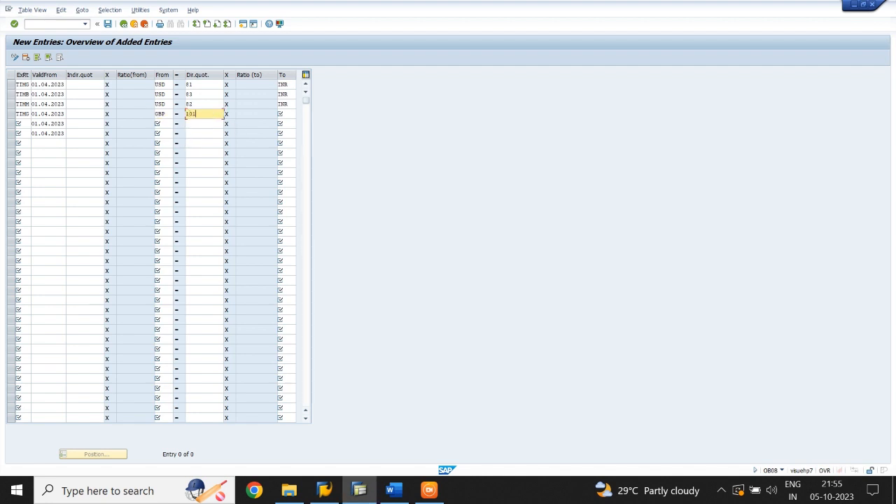
pyautogui.click(295, 114)
pyautogui.write('INR')
pyautogui.click(292, 133)
# Fill the fifth exchange rate row with type TIMB, source currency GBP, direct quotation 103 and target currency INR.
pyautogui.click(21, 123)
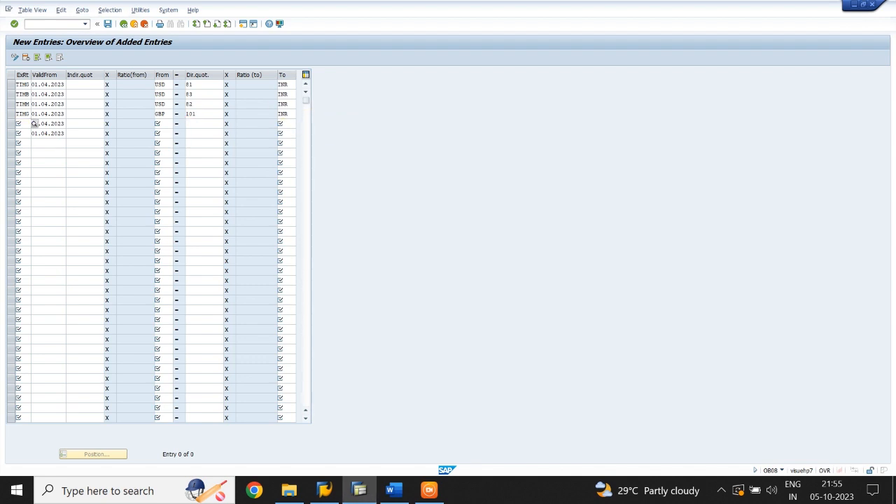
pyautogui.write('TIMB')
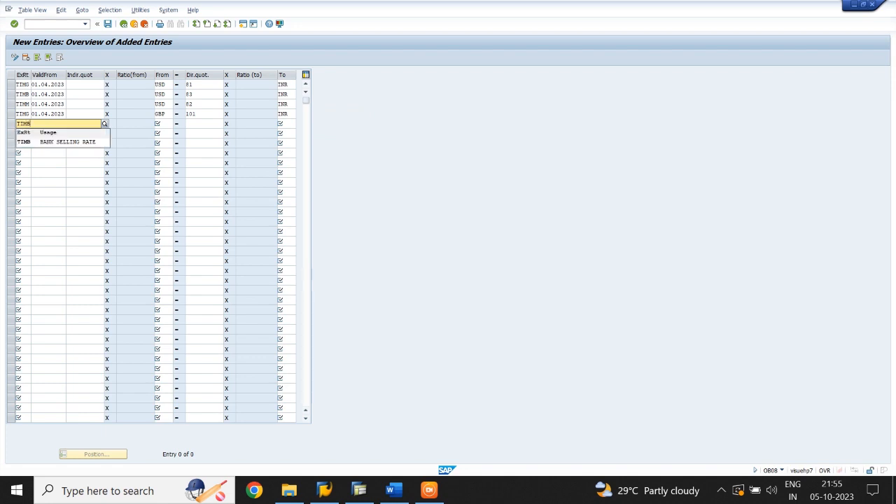
pyautogui.press('Down')
pyautogui.press('Tab')
pyautogui.press('Tab')
pyautogui.press('Tab')
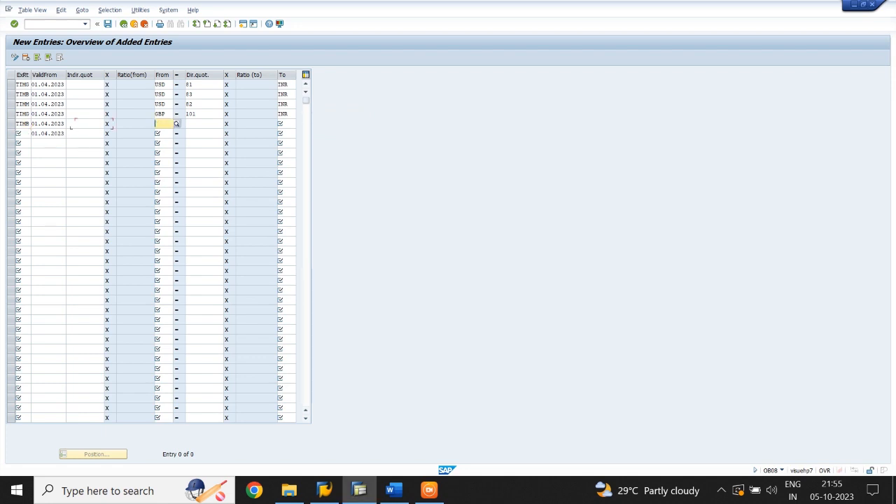
pyautogui.write('GBP')
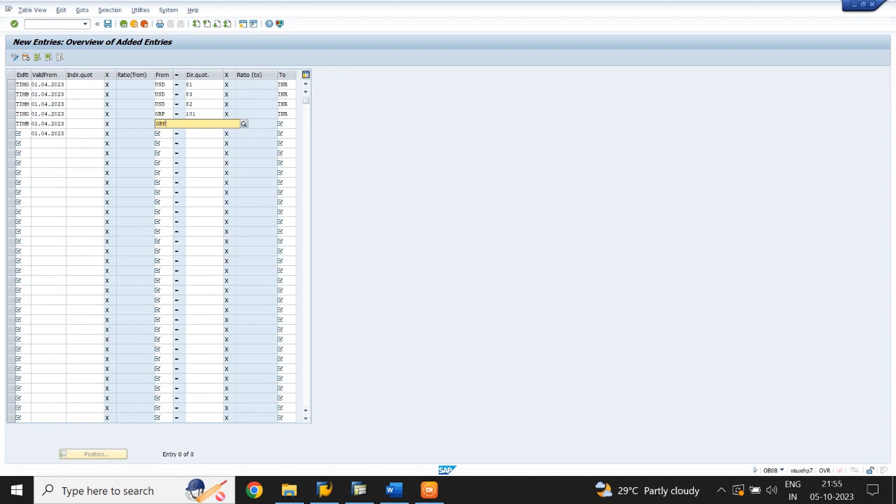
pyautogui.press('Tab')
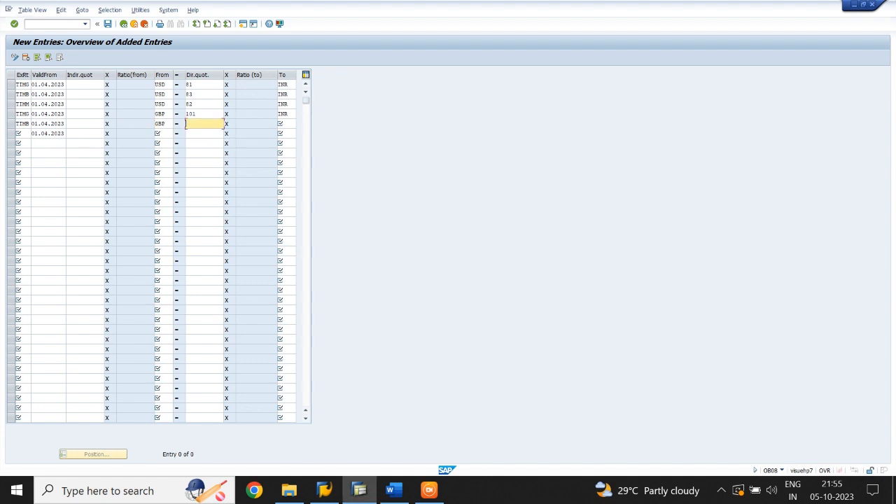
pyautogui.write('103')
pyautogui.press('Tab')
pyautogui.write('INR')
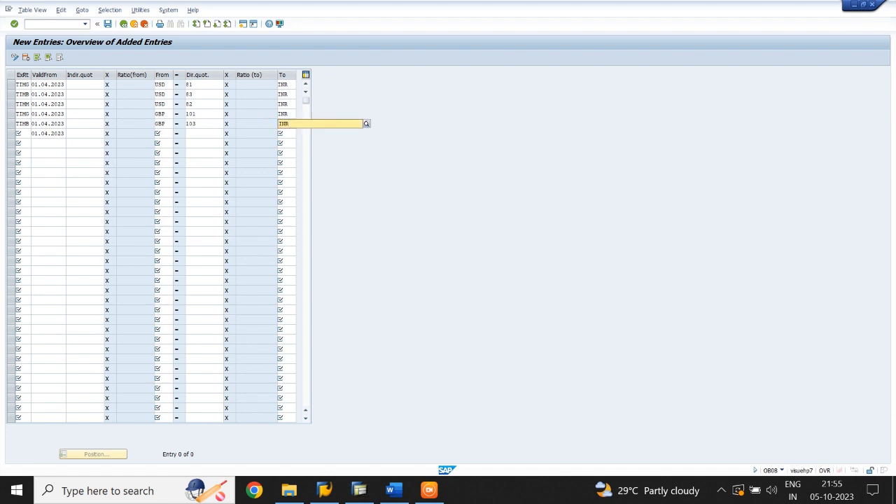
pyautogui.press('Tab')
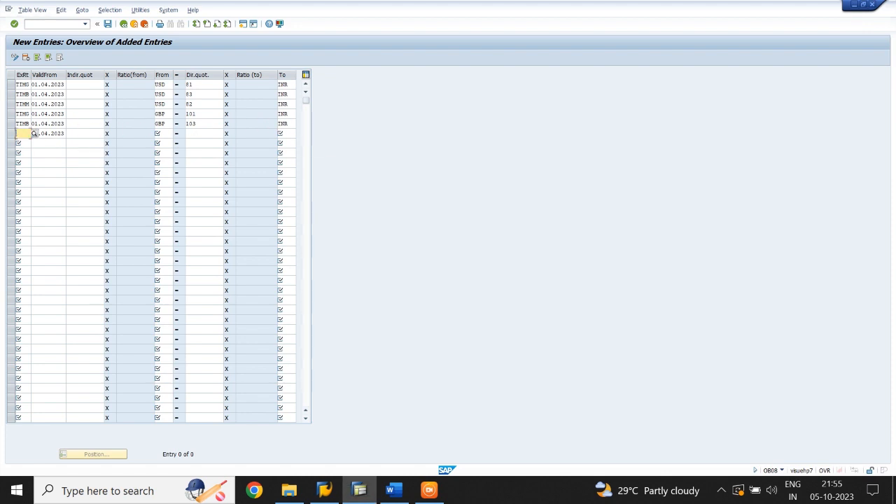
# Fill the sixth exchange rate row with type TIMM, source currency GBP, direct quotation 102 and target currency INR.
pyautogui.write('TIMM')
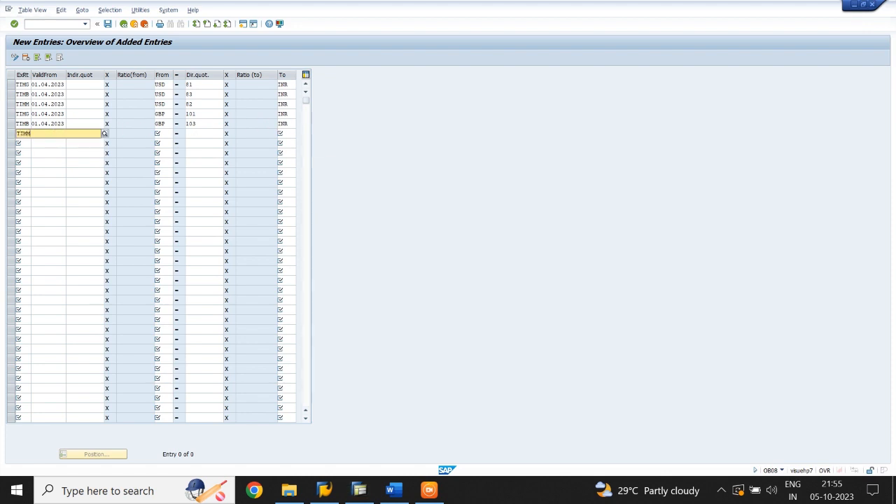
pyautogui.press('Tab')
pyautogui.write('01.04.2023')
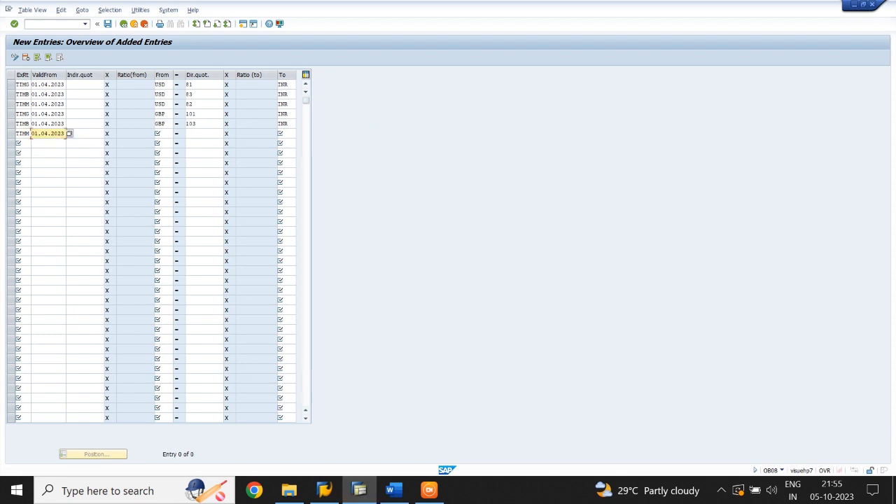
pyautogui.press('Tab')
pyautogui.press('Tab')
pyautogui.write('GBP')
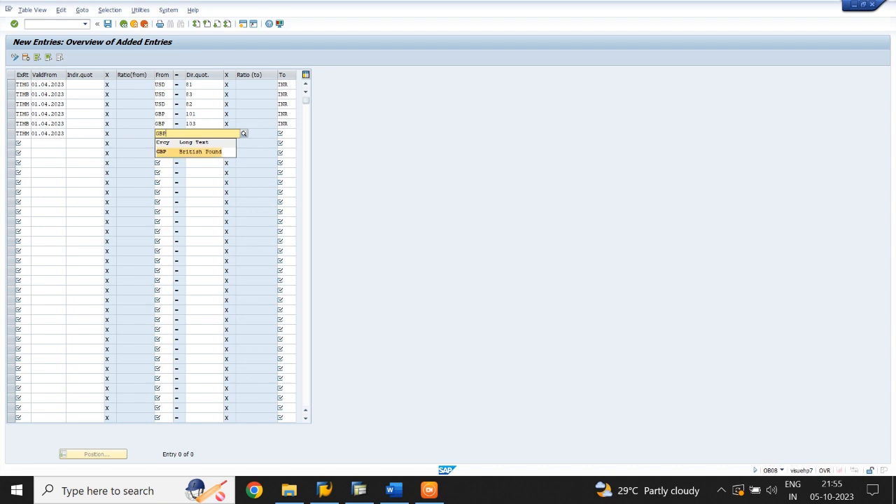
pyautogui.press('Tab')
pyautogui.write('102')
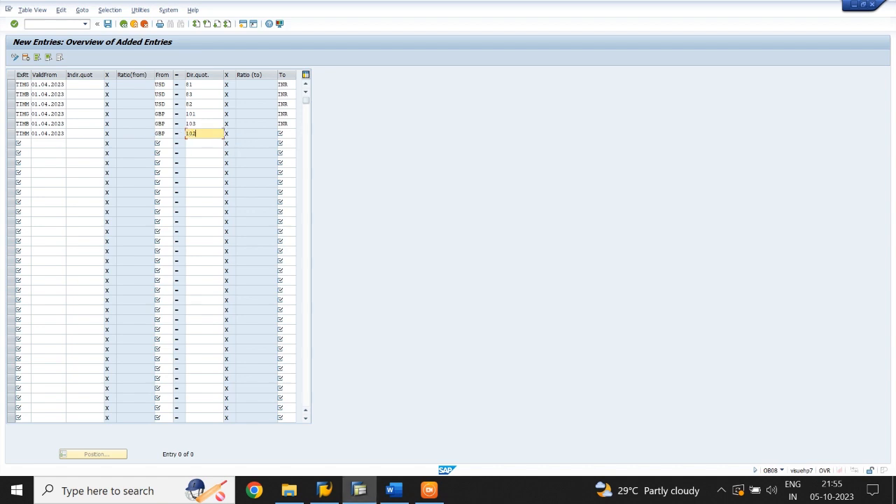
pyautogui.press('Tab')
pyautogui.write('INR')
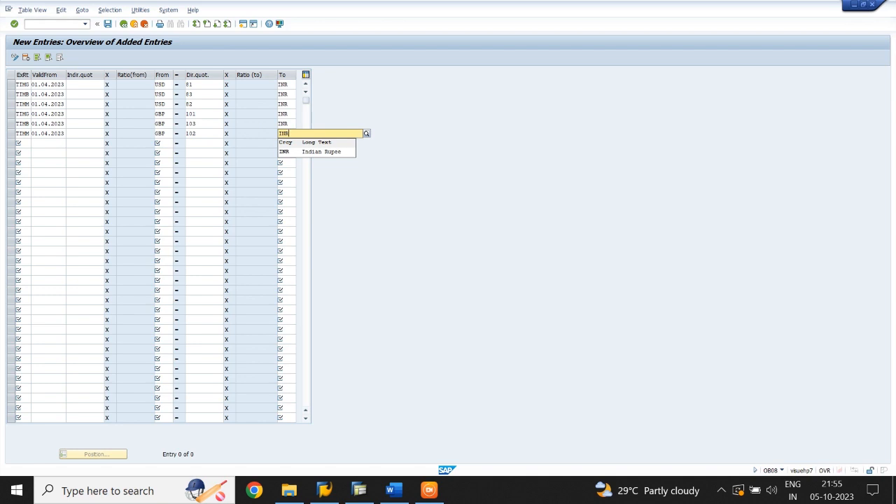
pyautogui.press('Tab')
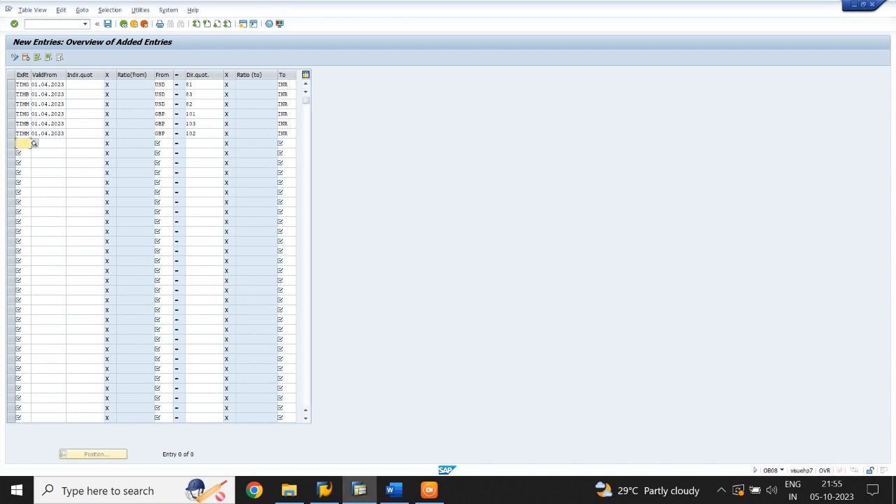
# Validate the new exchange rate entries and save them under the TIME CO LTD customizing request.
pyautogui.hotkey('shift', 'Tab')
pyautogui.press('Return')
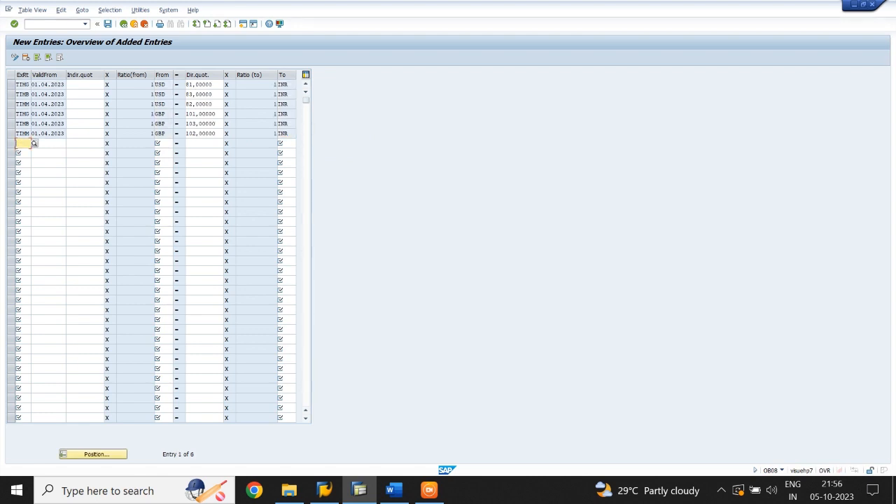
pyautogui.click(109, 25)
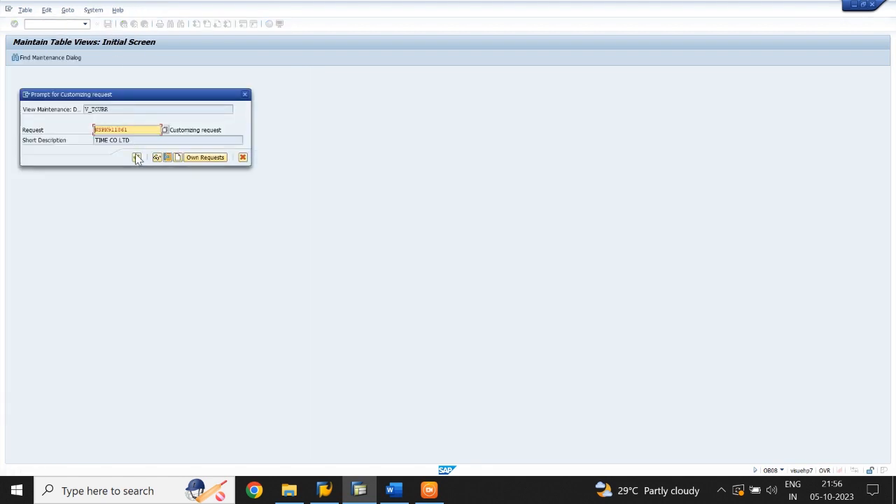
pyautogui.click(136, 157)
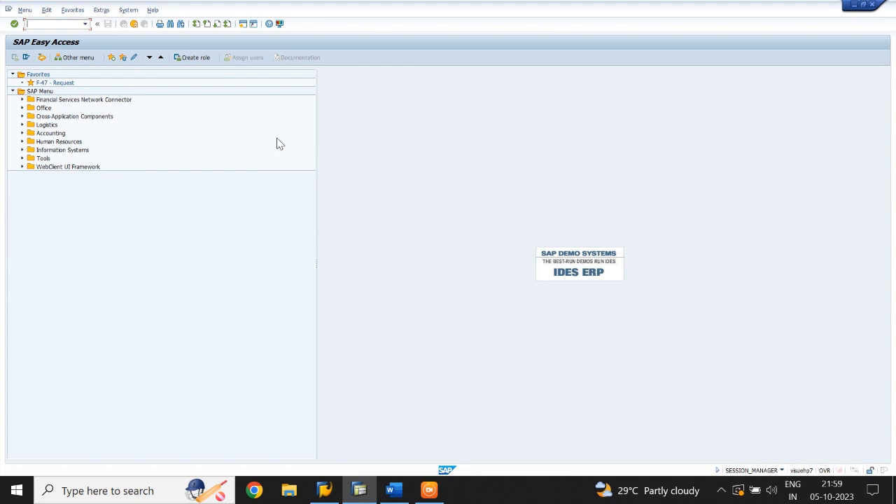
# Run transaction OBA7 and open the details of document type SA (G/L account document).
pyautogui.write('OBA7')
pyautogui.press('Return')
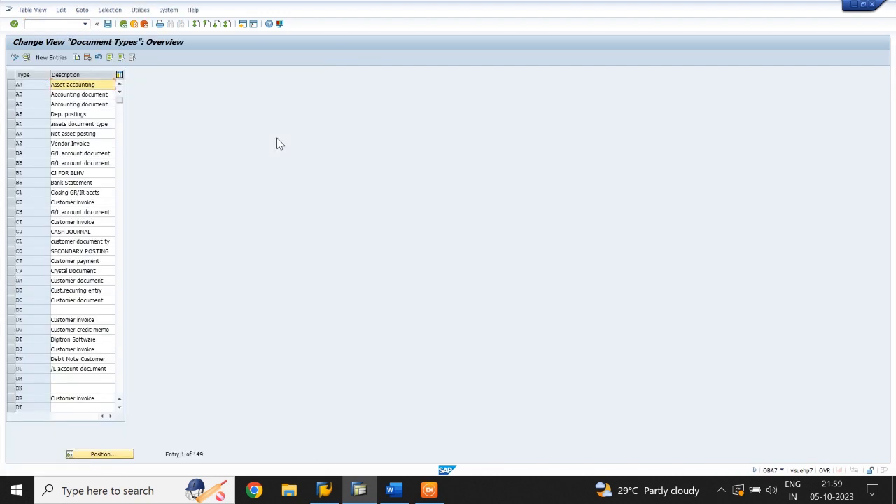
pyautogui.click(105, 455)
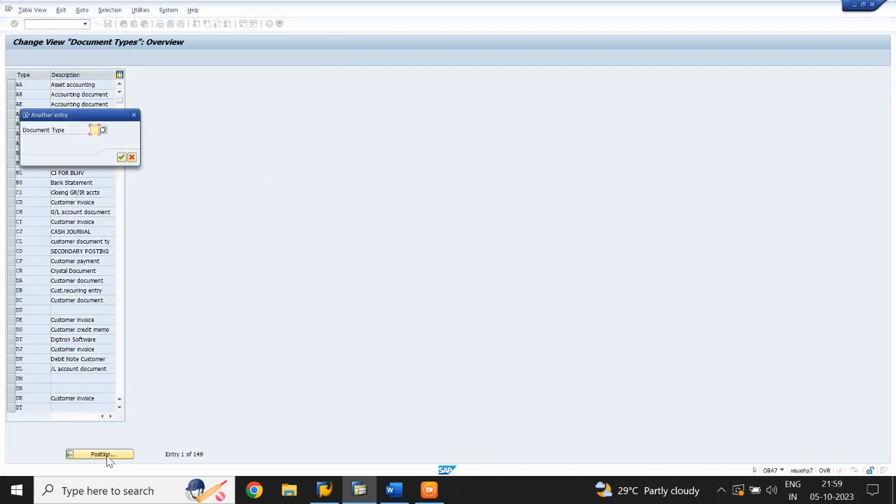
pyautogui.write('SA')
pyautogui.press('Return')
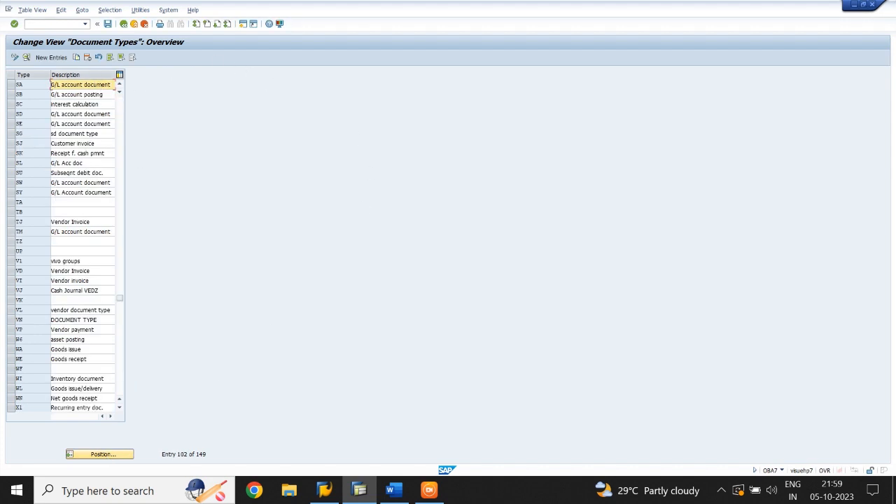
pyautogui.doubleClick(73, 85)
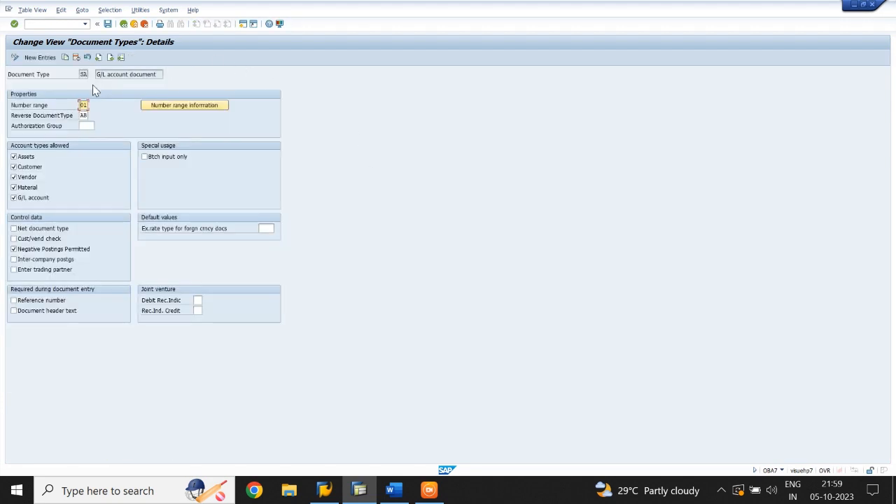
# Set document type SA's exchange rate type for foreign currency documents to TIMM and save it under the TIME CO LTD customizing request.
pyautogui.click(259, 229)
pyautogui.write('TIMM')
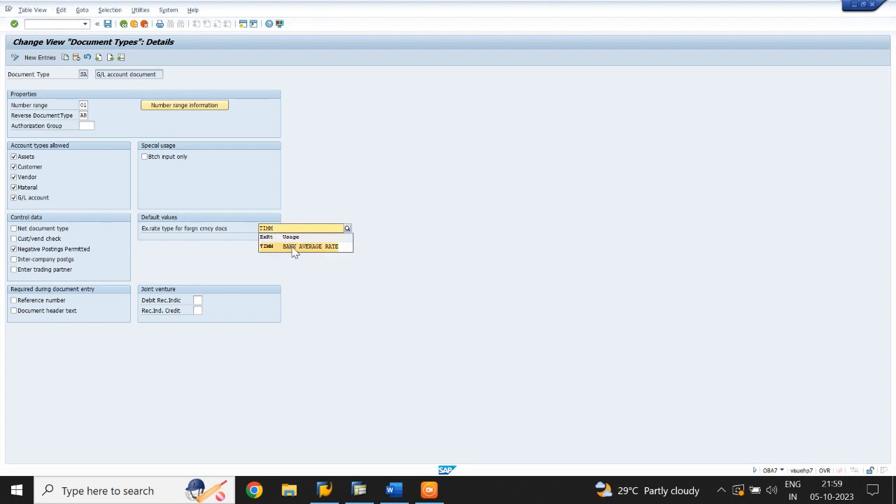
pyautogui.click(294, 251)
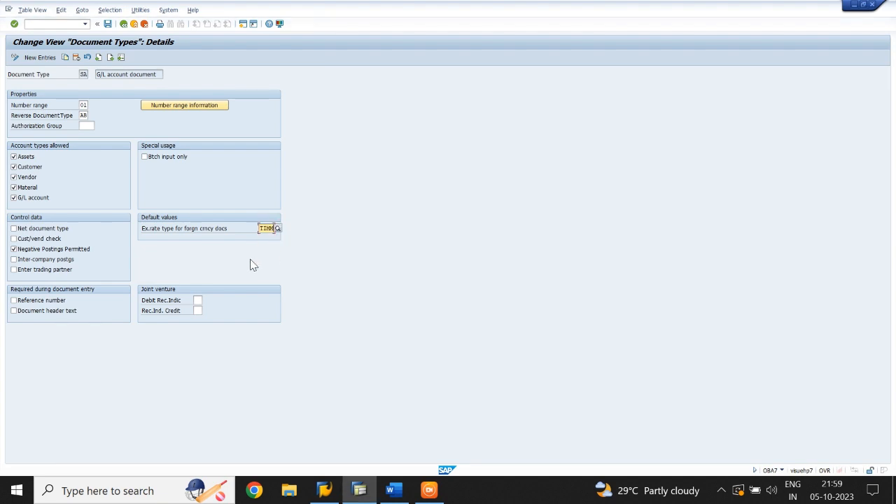
pyautogui.click(107, 24)
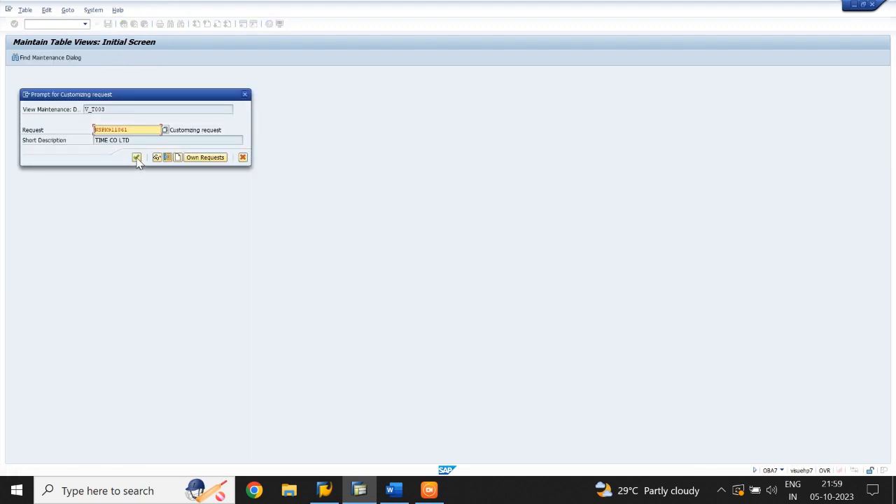
pyautogui.click(136, 157)
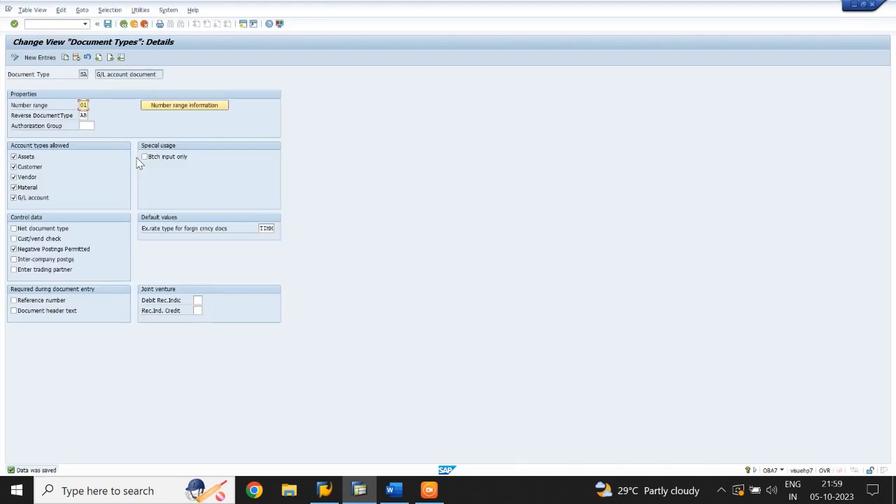